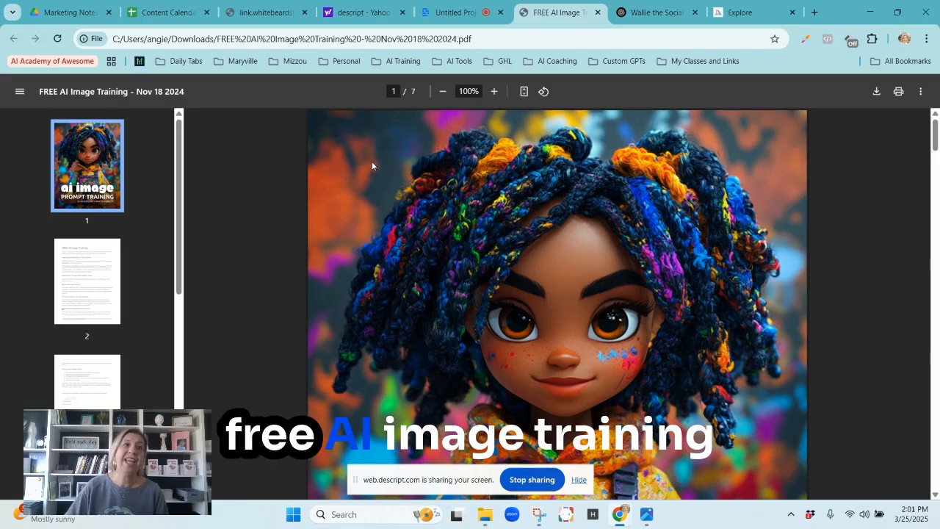
{"action": "scroll", "coordinate": [604, 320], "scroll_direction": "down", "scroll_amount": 1}
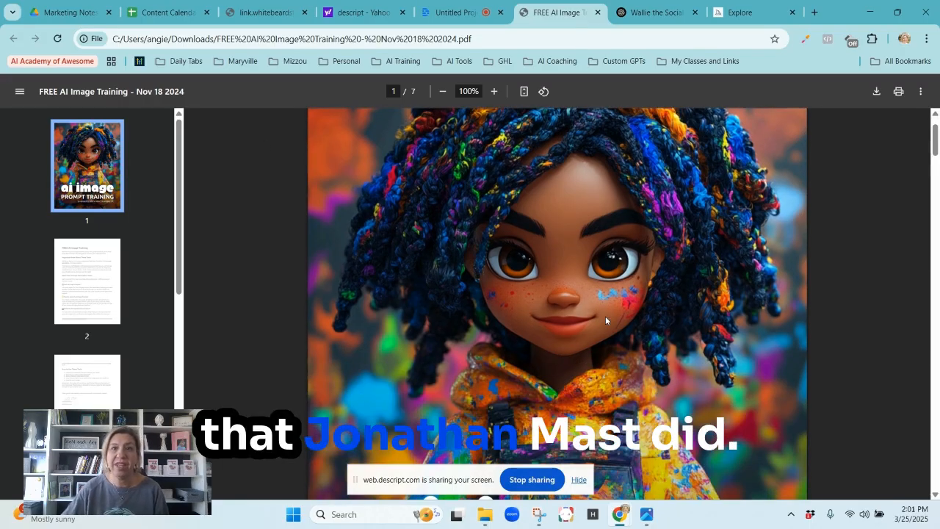
{"action": "scroll", "coordinate": [605, 320], "scroll_direction": "down", "scroll_amount": 1}
{"action": "scroll", "coordinate": [729, 282], "scroll_direction": "down", "scroll_amount": 1}
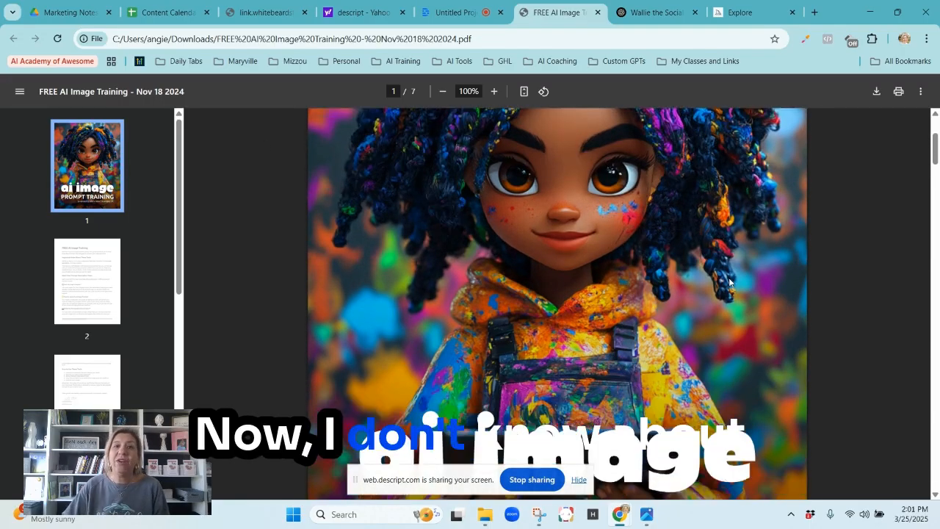
{"action": "scroll", "coordinate": [863, 299], "scroll_direction": "down", "scroll_amount": 2}
{"action": "scroll", "coordinate": [881, 319], "scroll_direction": "up", "scroll_amount": 2}
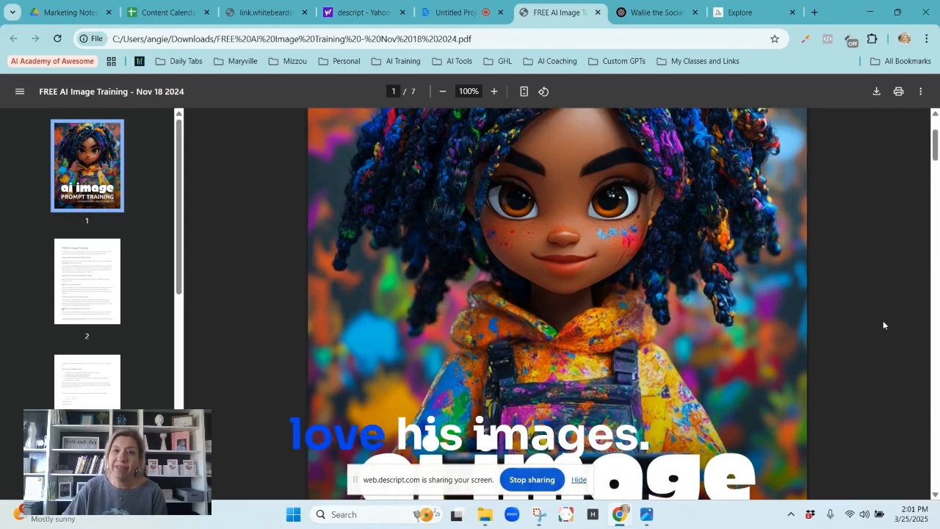
{"action": "scroll", "coordinate": [883, 324], "scroll_direction": "up", "scroll_amount": 2}
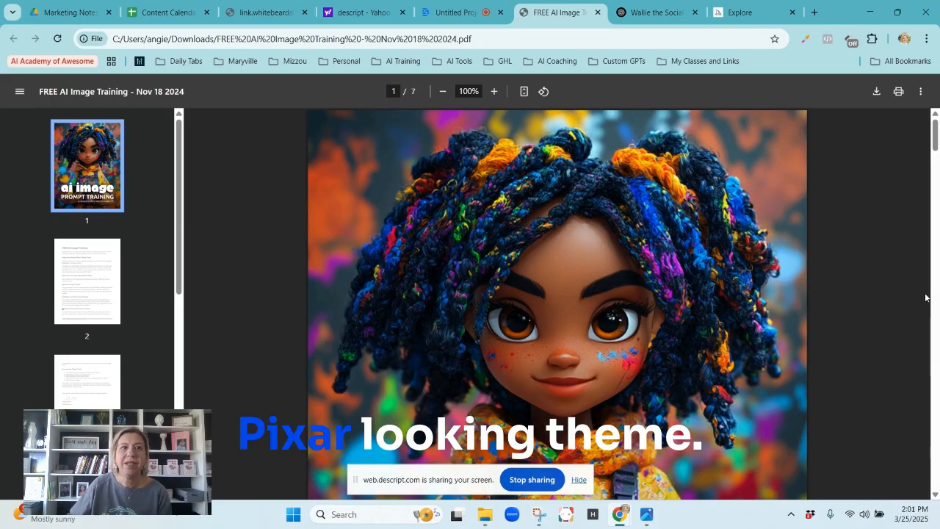
Go to page 2 of the training PDF and enlarge the Meet Your Prompt Generation Team section to 150%.
{"action": "left_click", "coordinate": [86, 295]}
{"action": "scroll", "coordinate": [383, 327], "scroll_direction": "down", "scroll_amount": 3}
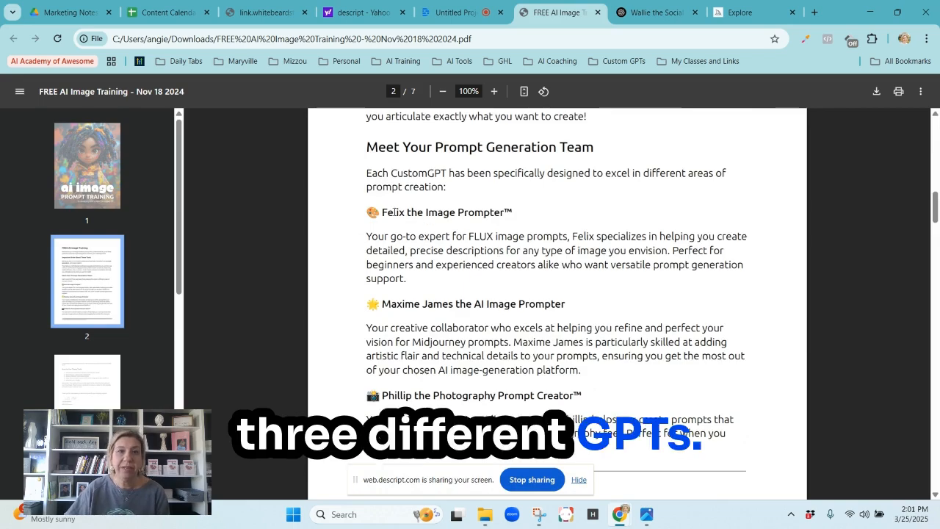
{"action": "left_click_drag", "start_coordinate": [365, 213], "coordinate": [547, 211]}
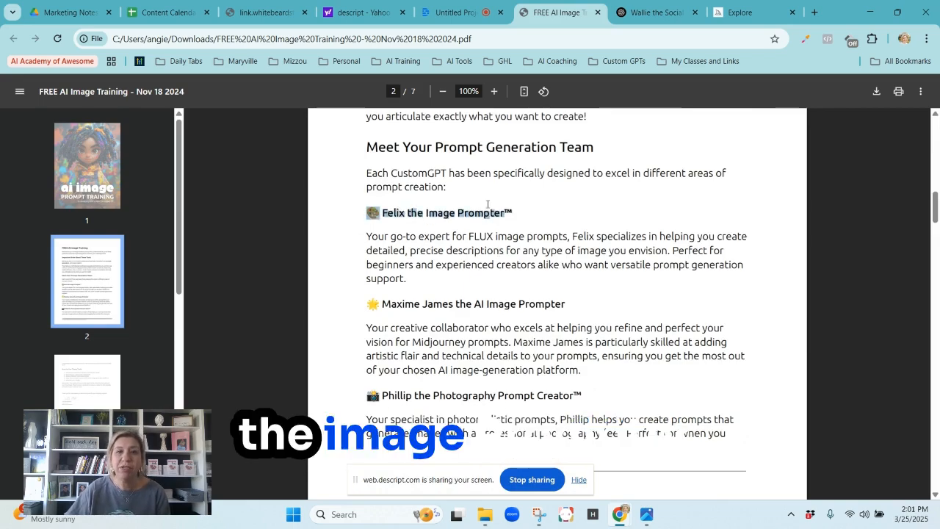
{"action": "left_click", "coordinate": [335, 228]}
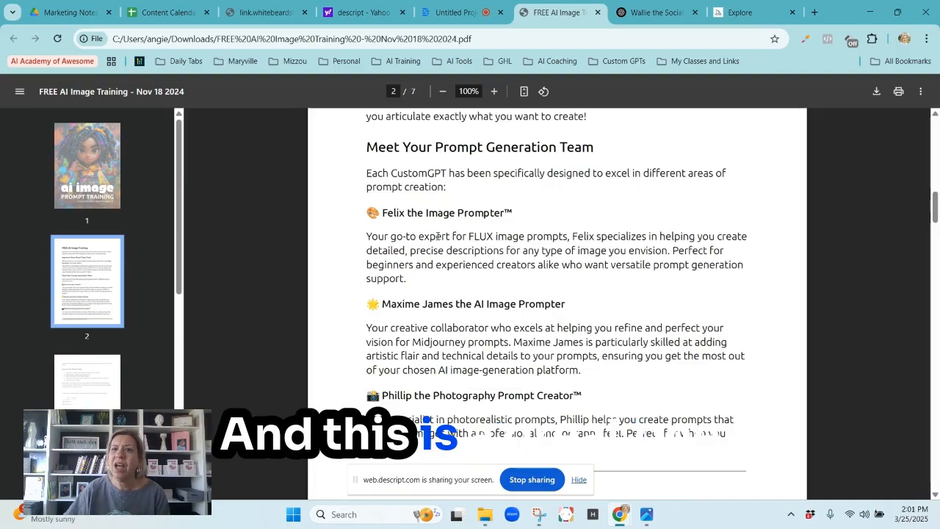
{"action": "left_click", "coordinate": [495, 92]}
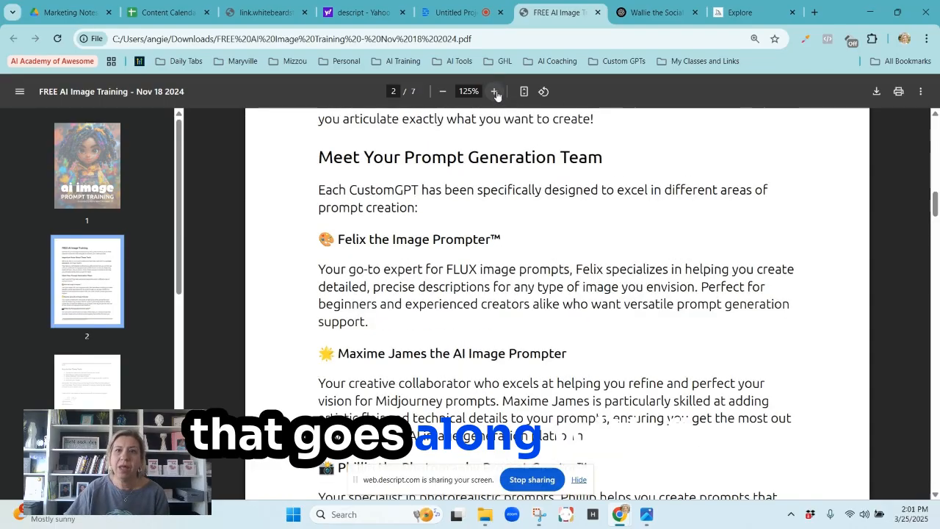
{"action": "left_click", "coordinate": [495, 91]}
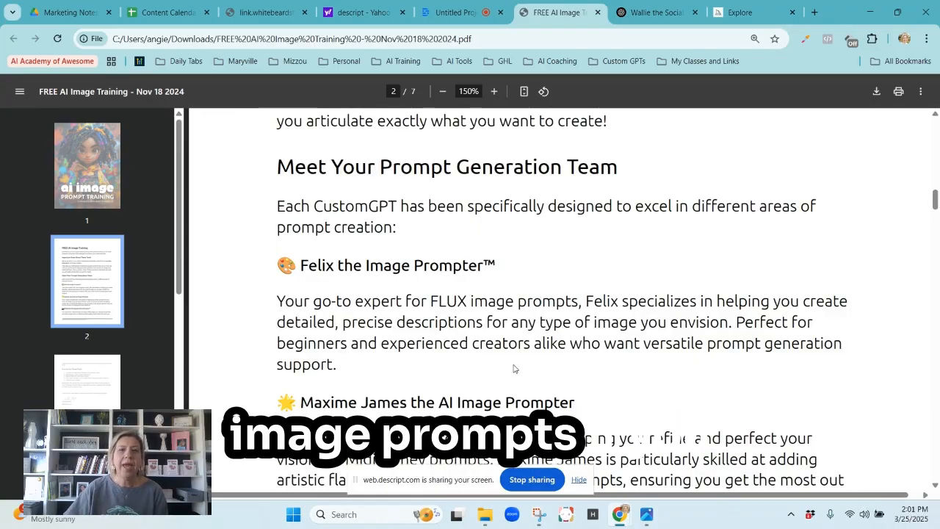
Read the Maxime James and Phillip GPT descriptions, and go to the Felix the Image Prompter page, page 4.
{"action": "scroll", "coordinate": [516, 369], "scroll_direction": "down", "scroll_amount": 3}
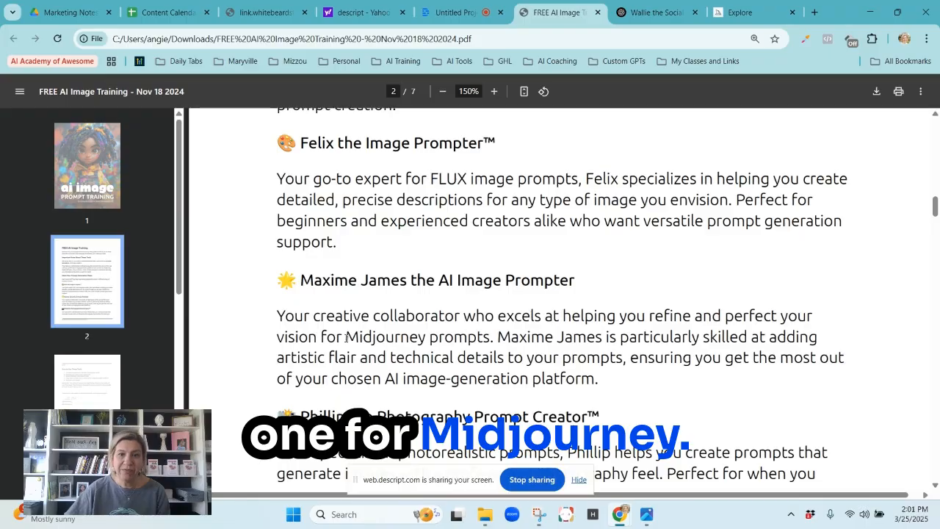
{"action": "scroll", "coordinate": [346, 337], "scroll_direction": "down", "scroll_amount": 2}
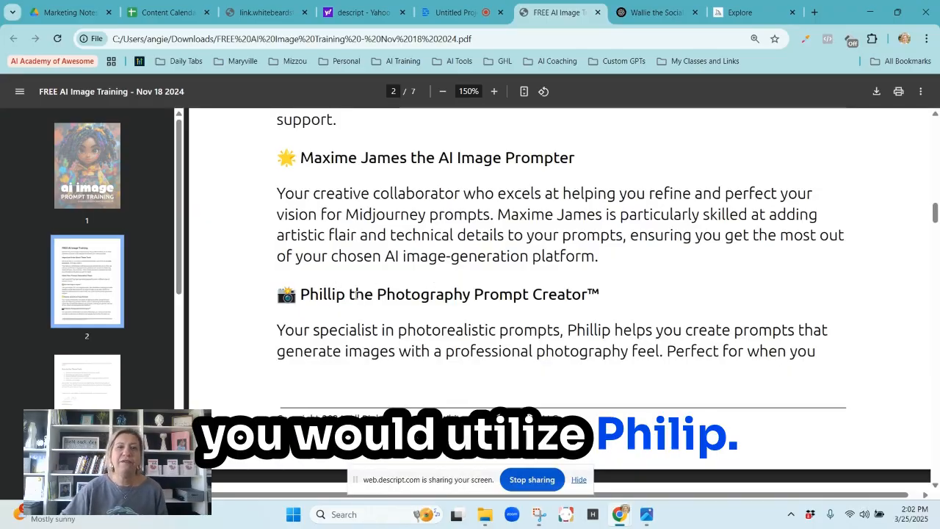
{"action": "left_click_drag", "start_coordinate": [177, 275], "coordinate": [184, 375]}
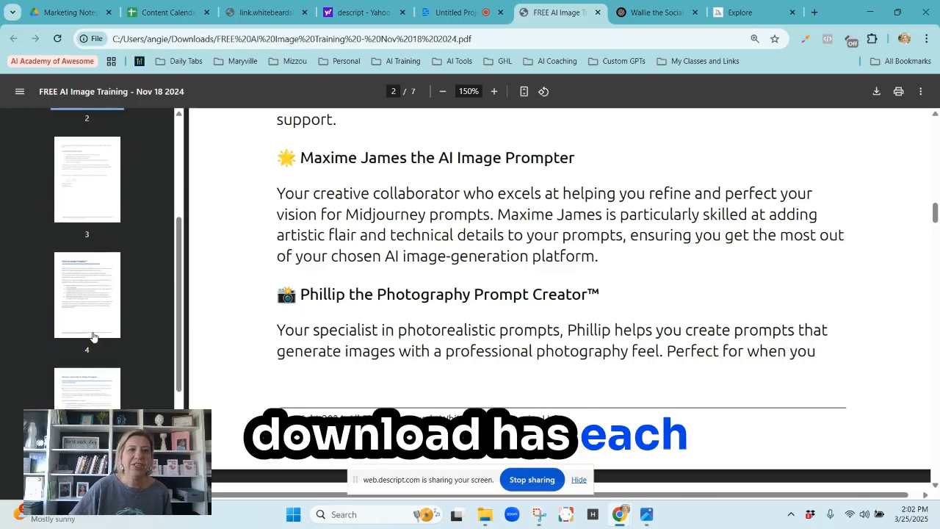
{"action": "left_click", "coordinate": [93, 334]}
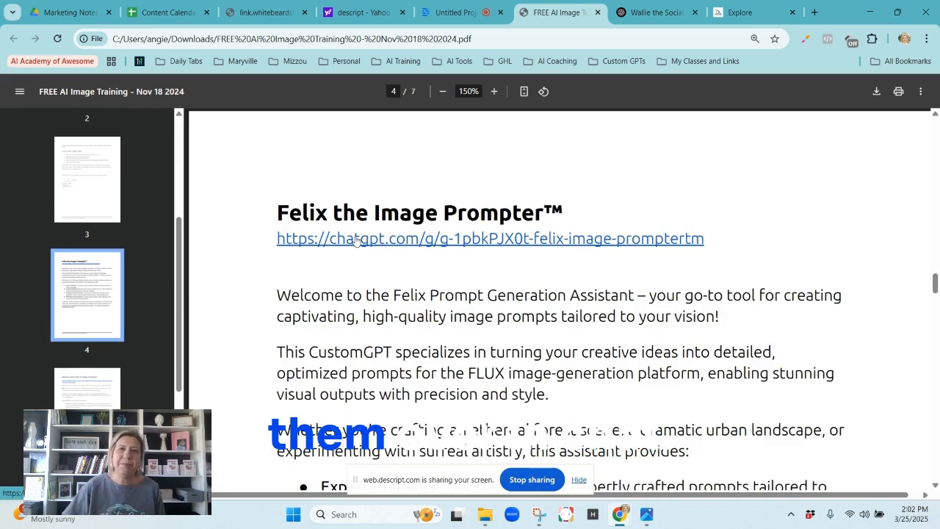
Switch to the Wallie the Social Media Wizard conversation in ChatGPT and review the dog-walking posts it wrote.
{"action": "left_click", "coordinate": [666, 12]}
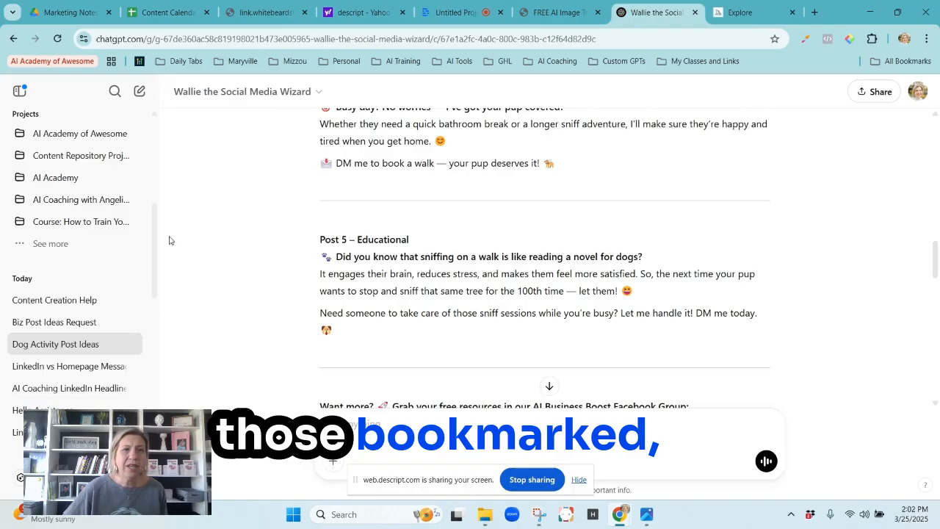
{"action": "scroll", "coordinate": [164, 176], "scroll_direction": "up", "scroll_amount": 5}
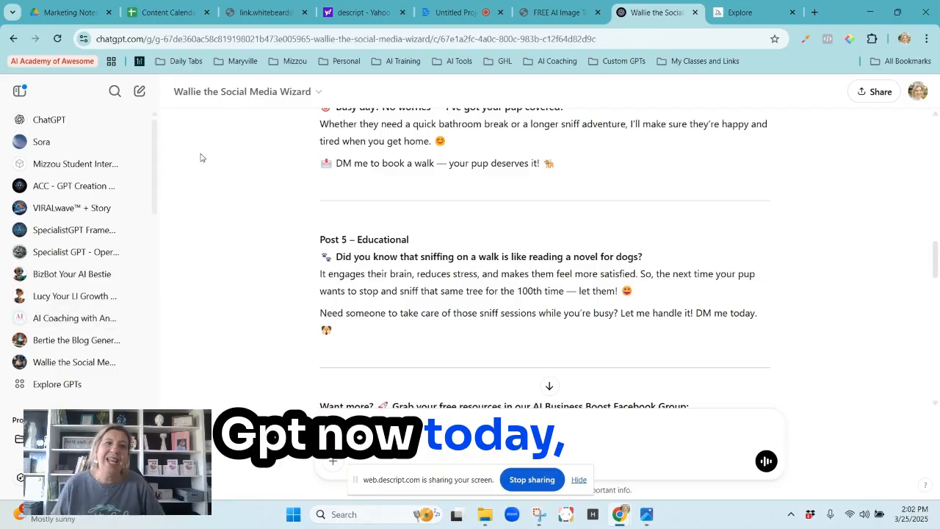
{"action": "scroll", "coordinate": [140, 281], "scroll_direction": "down", "scroll_amount": 5}
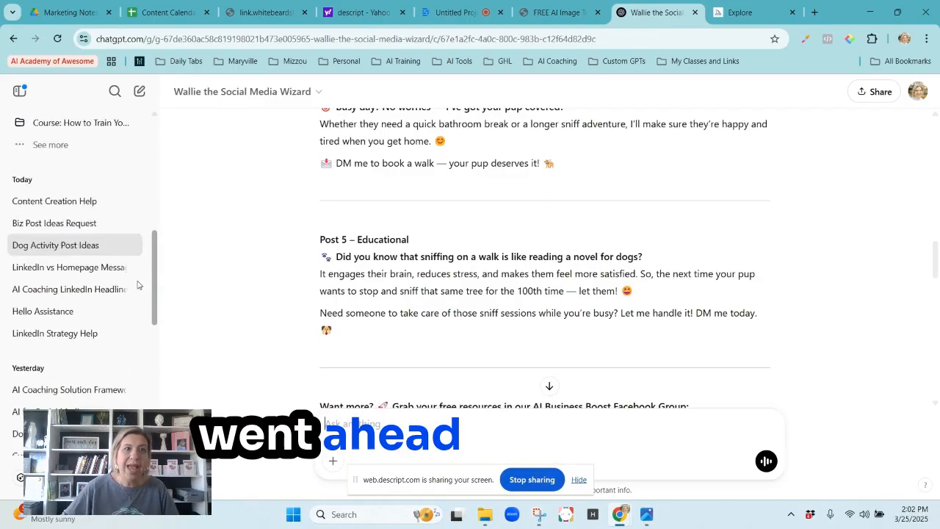
{"action": "scroll", "coordinate": [140, 281], "scroll_direction": "down", "scroll_amount": 1}
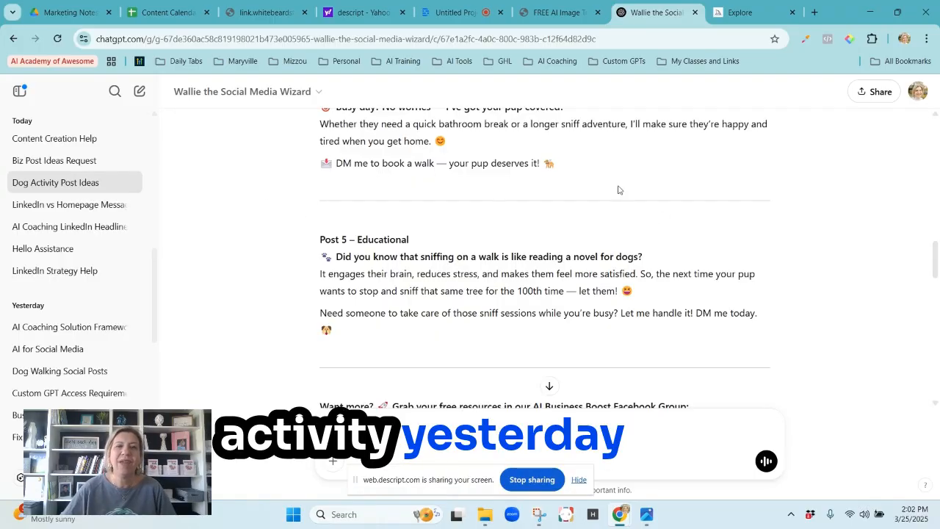
{"action": "scroll", "coordinate": [401, 211], "scroll_direction": "up", "scroll_amount": 4}
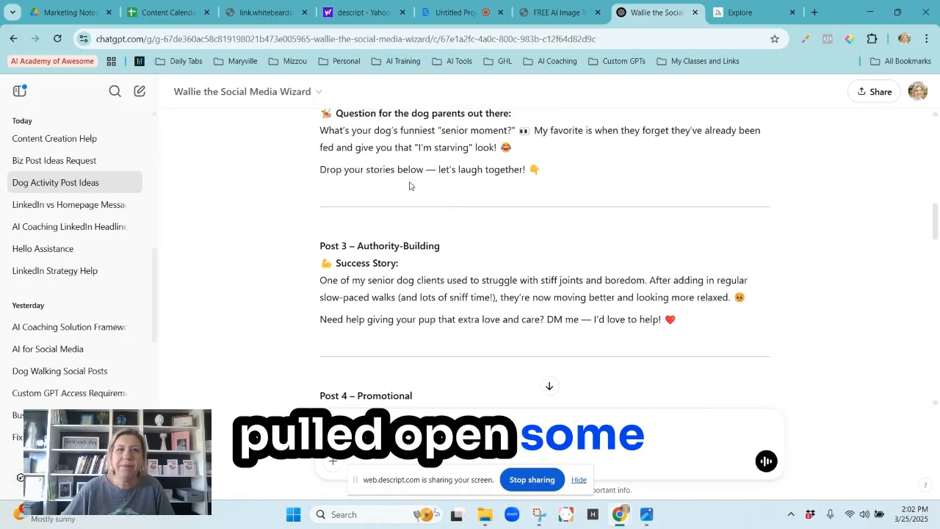
{"action": "scroll", "coordinate": [422, 175], "scroll_direction": "up", "scroll_amount": 1}
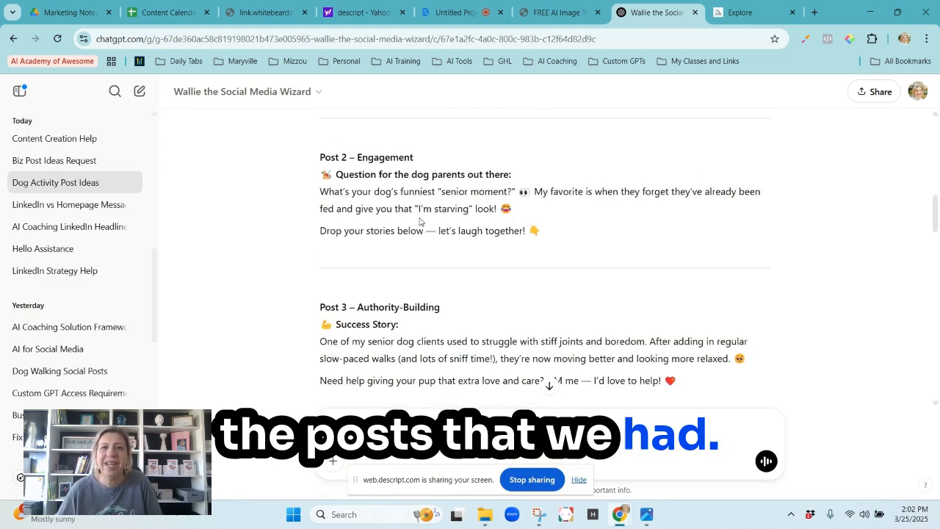
{"action": "scroll", "coordinate": [419, 227], "scroll_direction": "down", "scroll_amount": 1}
{"action": "scroll", "coordinate": [418, 228], "scroll_direction": "down", "scroll_amount": 3}
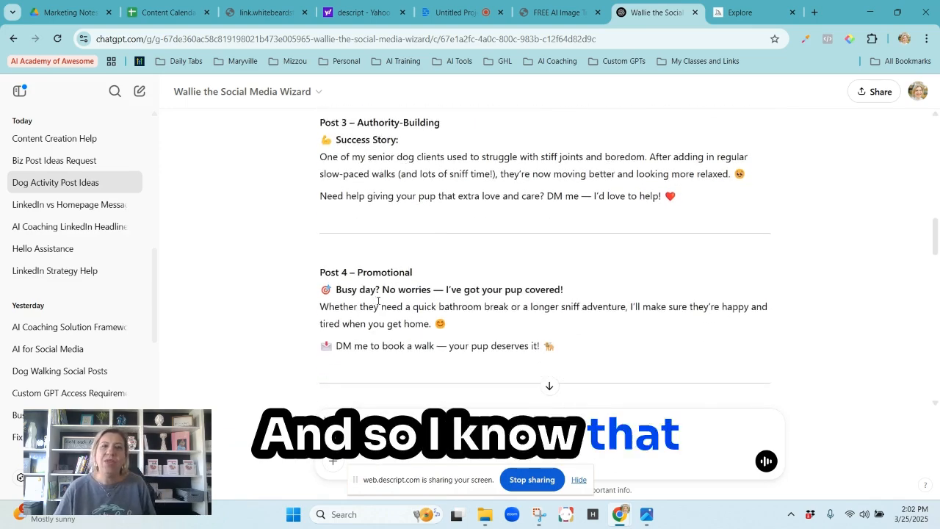
{"action": "scroll", "coordinate": [395, 310], "scroll_direction": "down", "scroll_amount": 1}
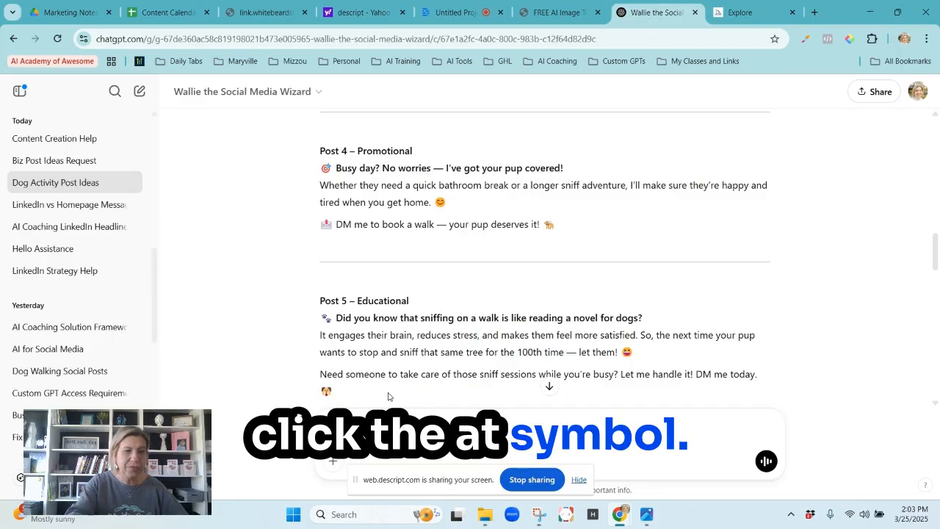
Mention the Maxime James the AI Image Prompter GPT in the chat message, finding it with "max".
{"action": "type", "text": "@"}
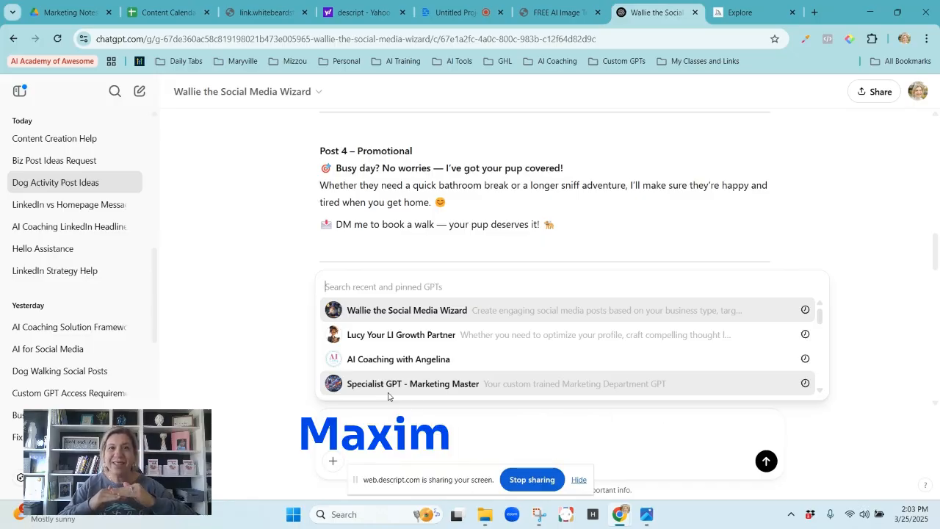
{"action": "type", "text": "m"}
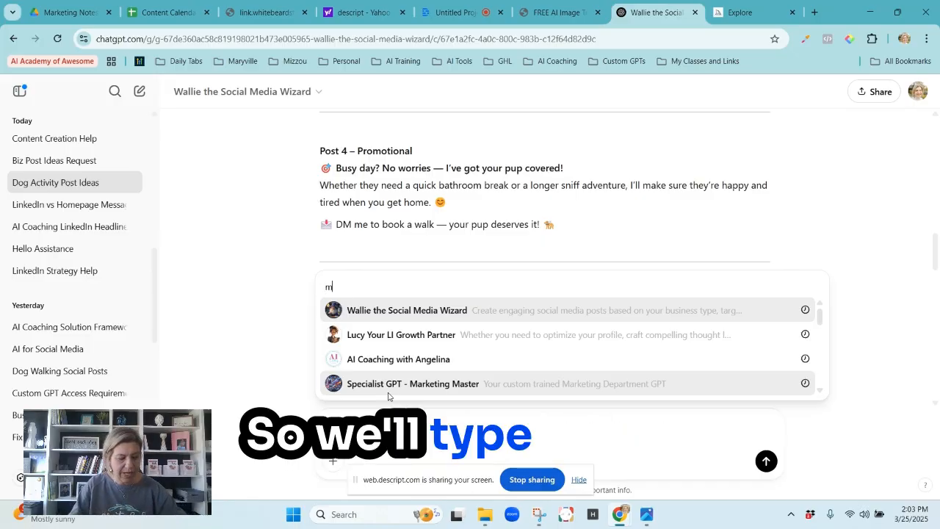
{"action": "type", "text": "ax"}
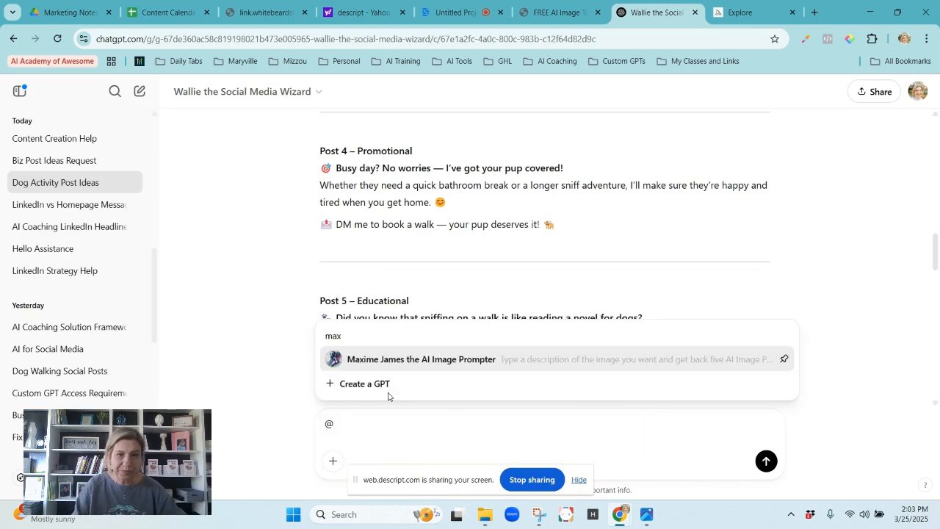
{"action": "key", "text": "Return"}
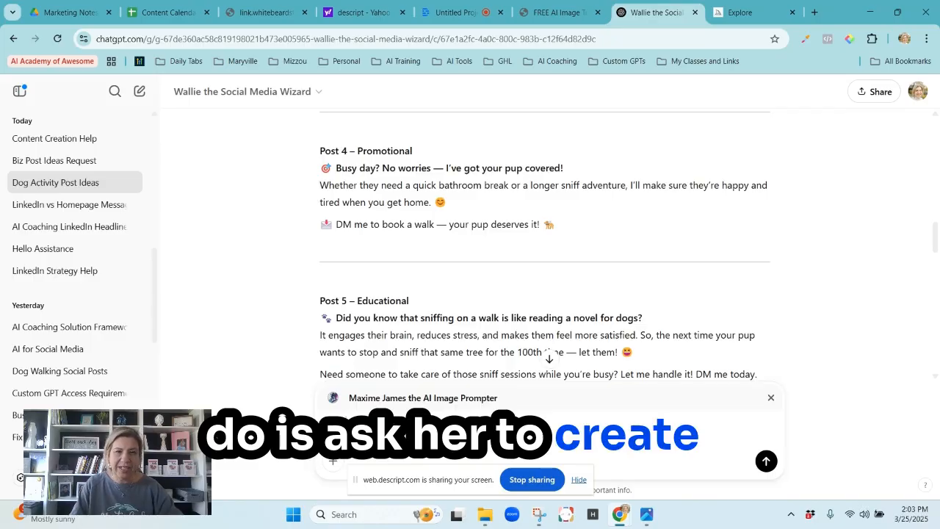
{"action": "type", "text": "create a pr"}
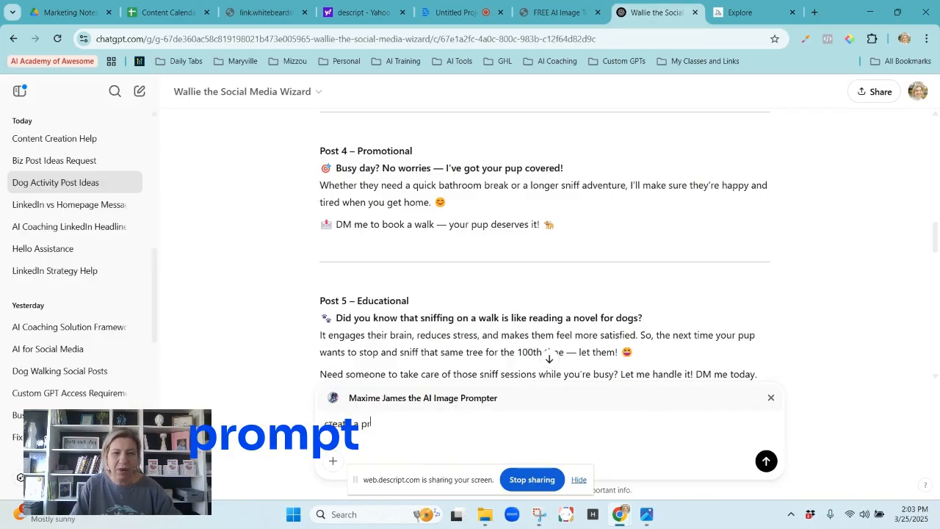
{"action": "type", "text": "ompt for a dog"}
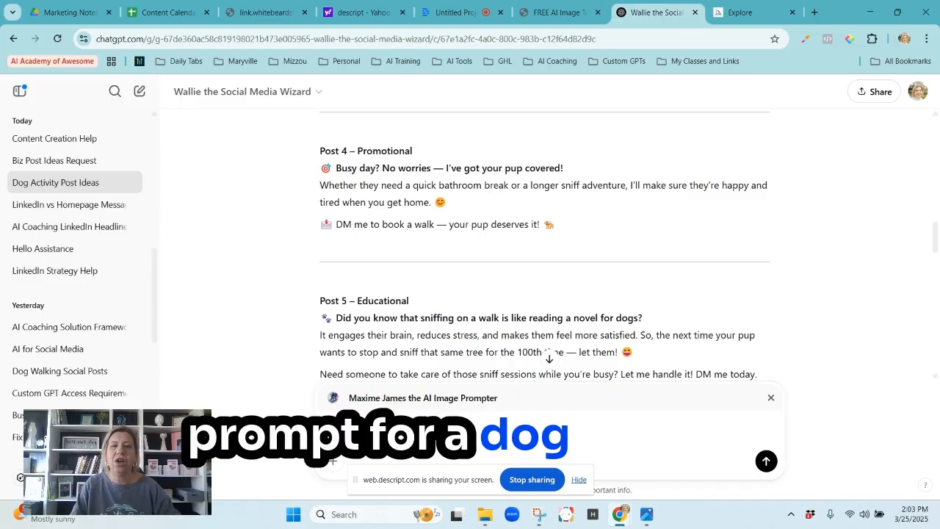
{"action": "type", "text": " sniffing on a walk"}
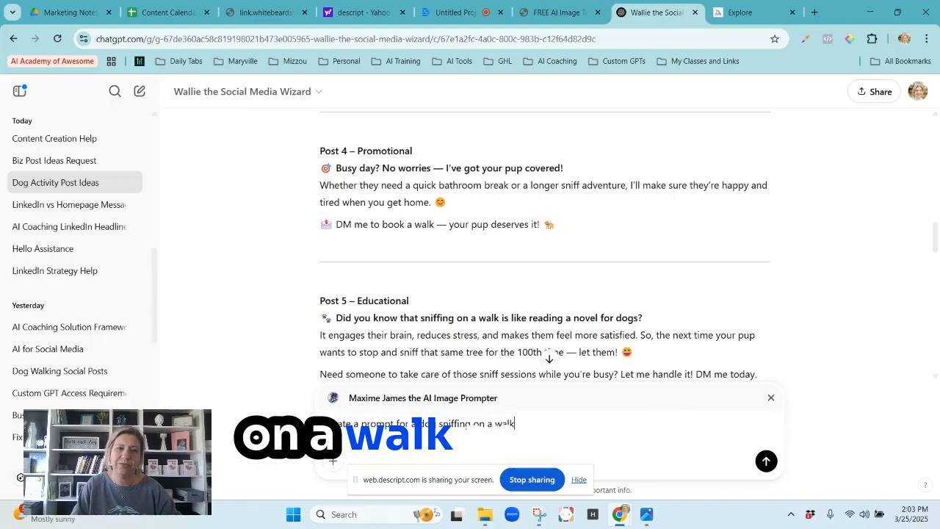
{"action": "key", "text": "Return"}
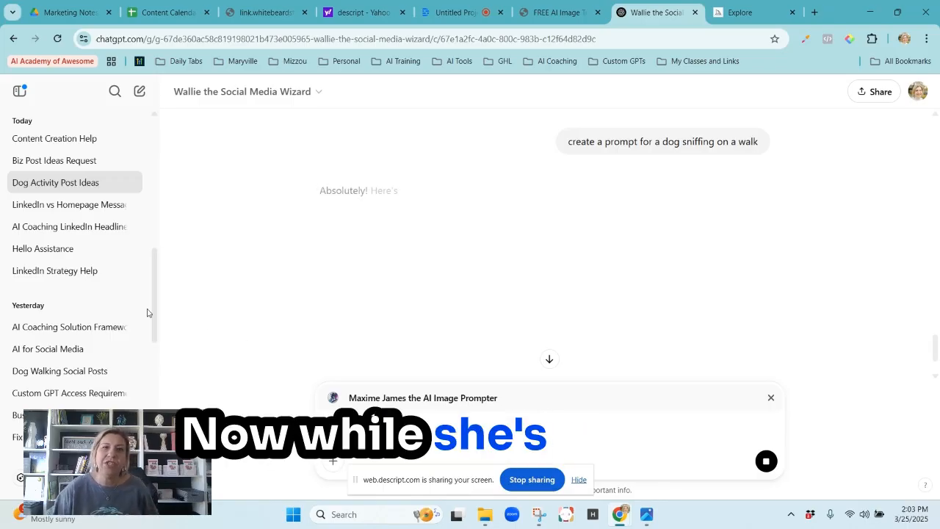
Switch to Midjourney, open the Create page and browse the previously generated images.
{"action": "left_click", "coordinate": [749, 13]}
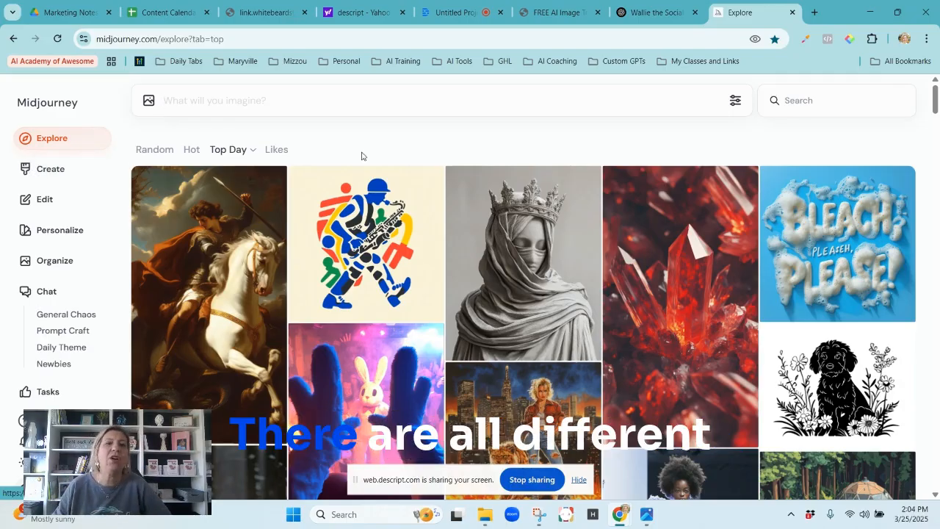
{"action": "left_click", "coordinate": [50, 170]}
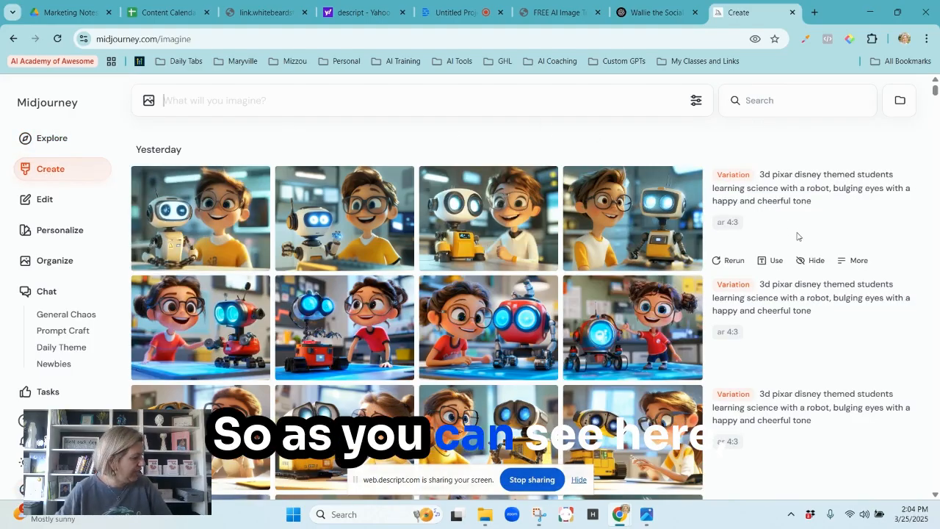
{"action": "scroll", "coordinate": [817, 309], "scroll_direction": "down", "scroll_amount": 10}
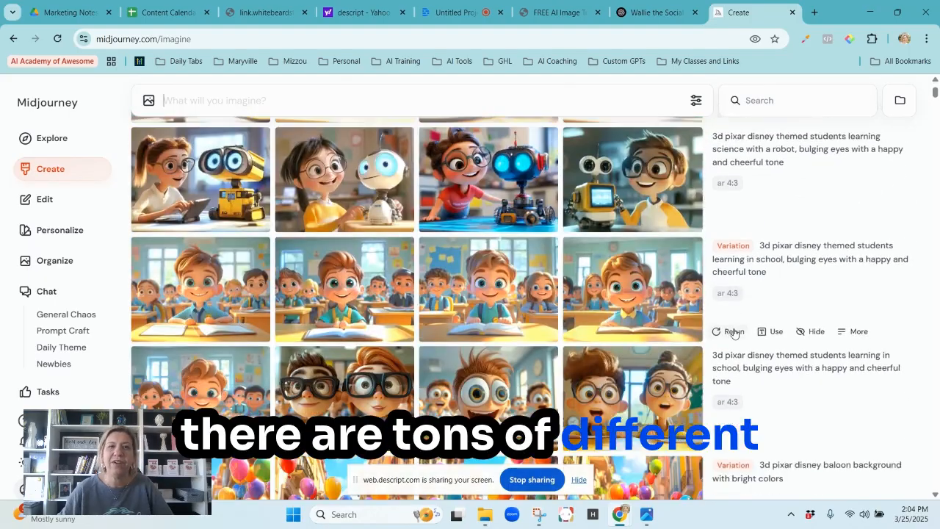
{"action": "scroll", "coordinate": [817, 350], "scroll_direction": "down", "scroll_amount": 10}
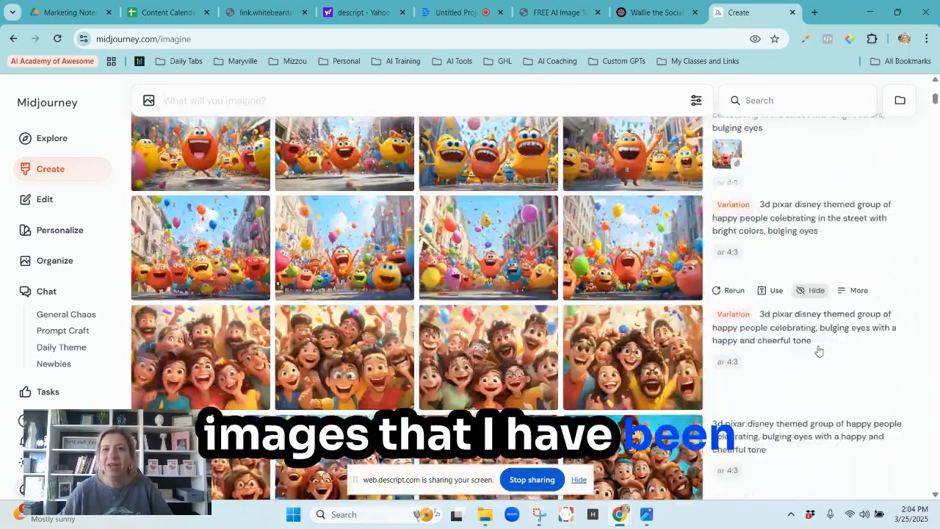
{"action": "scroll", "coordinate": [817, 350], "scroll_direction": "down", "scroll_amount": 15}
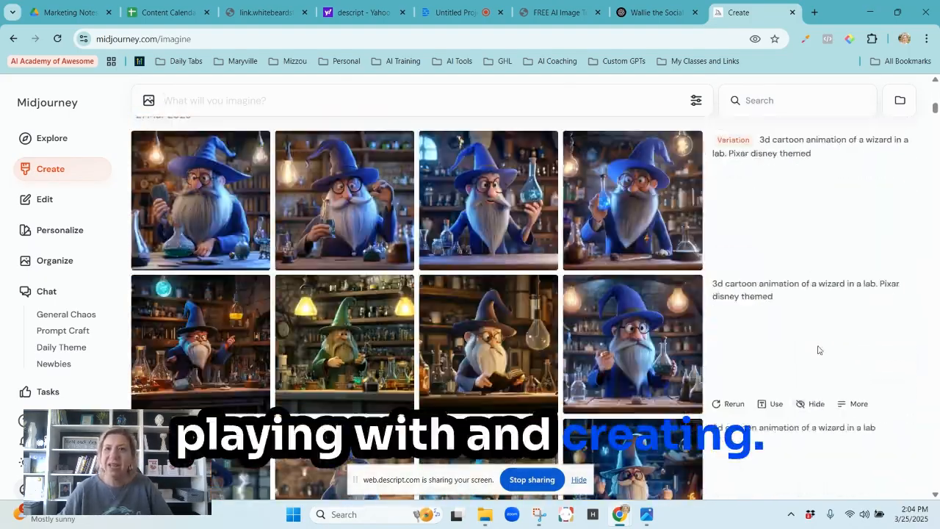
{"action": "scroll", "coordinate": [818, 350], "scroll_direction": "up", "scroll_amount": 10}
{"action": "left_click_drag", "start_coordinate": [935, 107], "coordinate": [935, 84]}
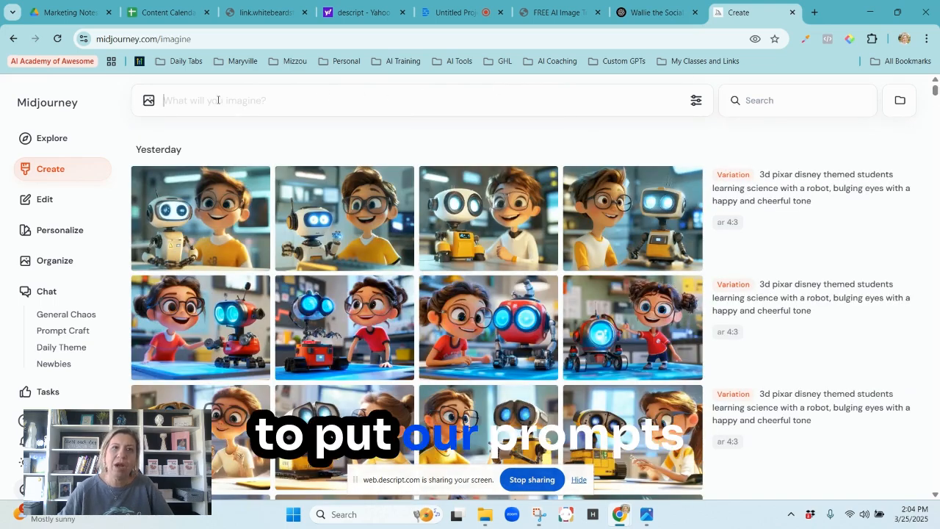
Switch to ChatGPT and copy the quoted "Dog Sniffing on a Walk" prompt text, without its parameter line.
{"action": "left_click", "coordinate": [644, 13]}
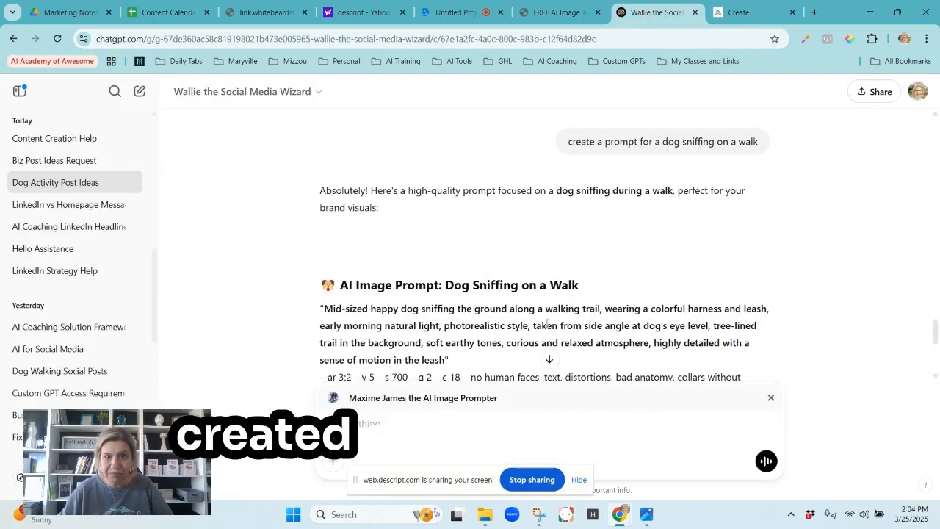
{"action": "scroll", "coordinate": [544, 292], "scroll_direction": "down", "scroll_amount": 1}
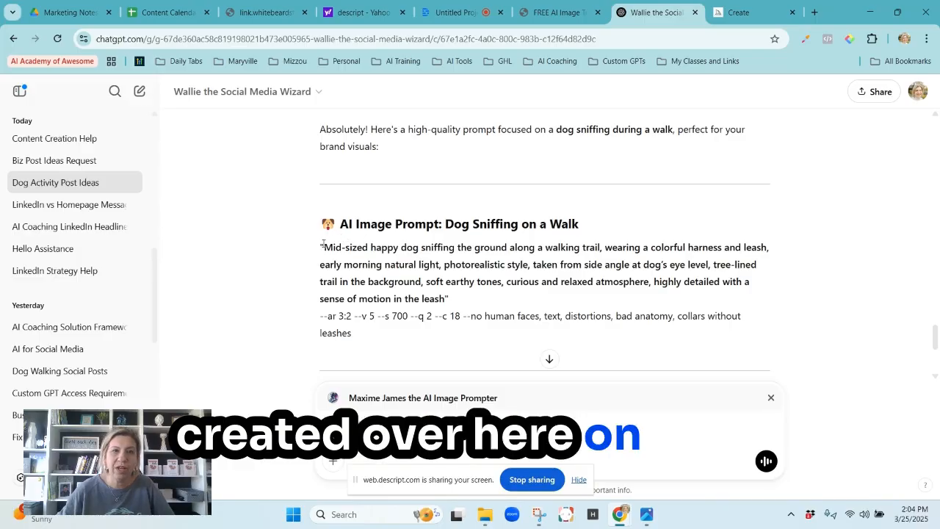
{"action": "left_click_drag", "start_coordinate": [415, 251], "coordinate": [444, 297]}
{"action": "key", "text": "ctrl+c"}
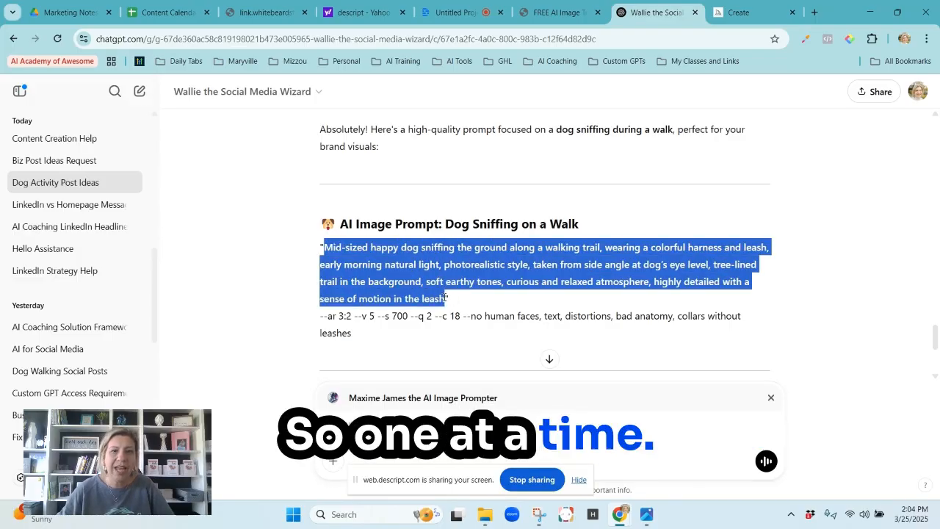
{"action": "right_click", "coordinate": [499, 287]}
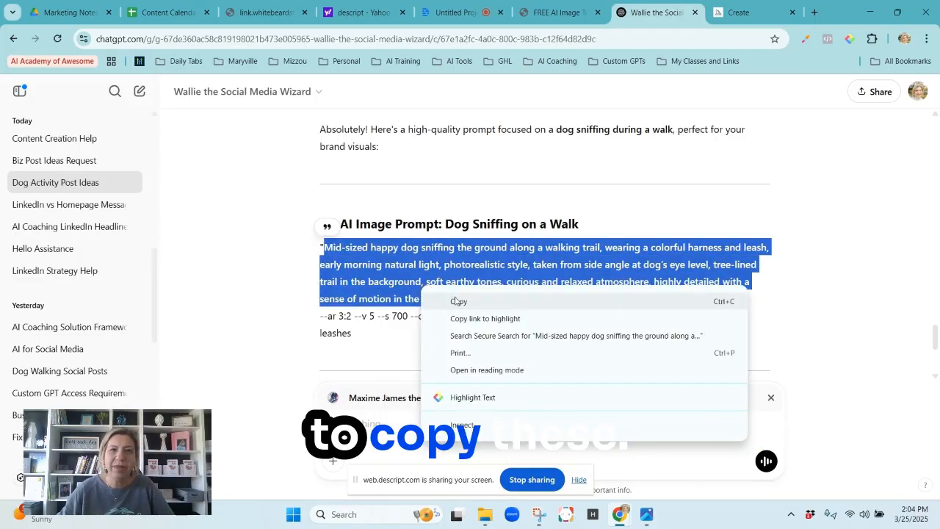
{"action": "left_click", "coordinate": [518, 302]}
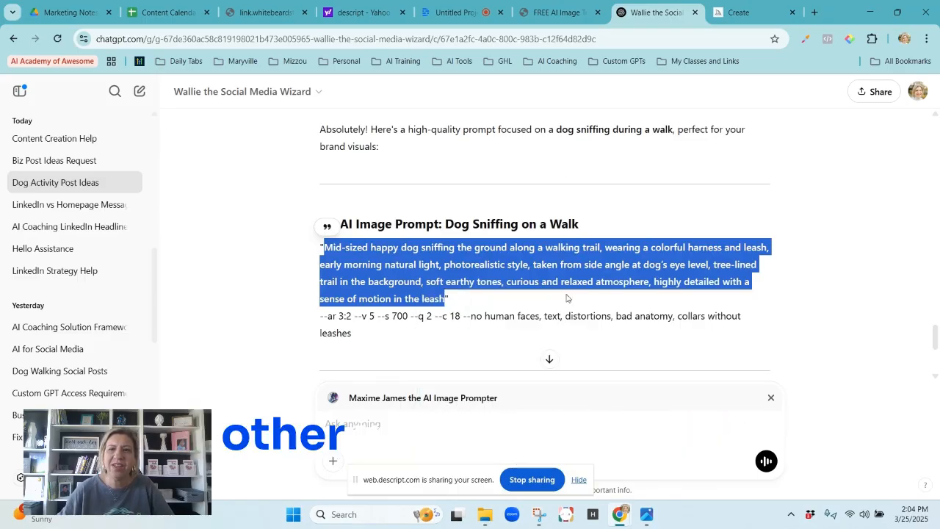
Switch to Midjourney, paste the copied mid-sized happy dog prompt into the prompt field and submit it.
{"action": "left_click", "coordinate": [741, 12]}
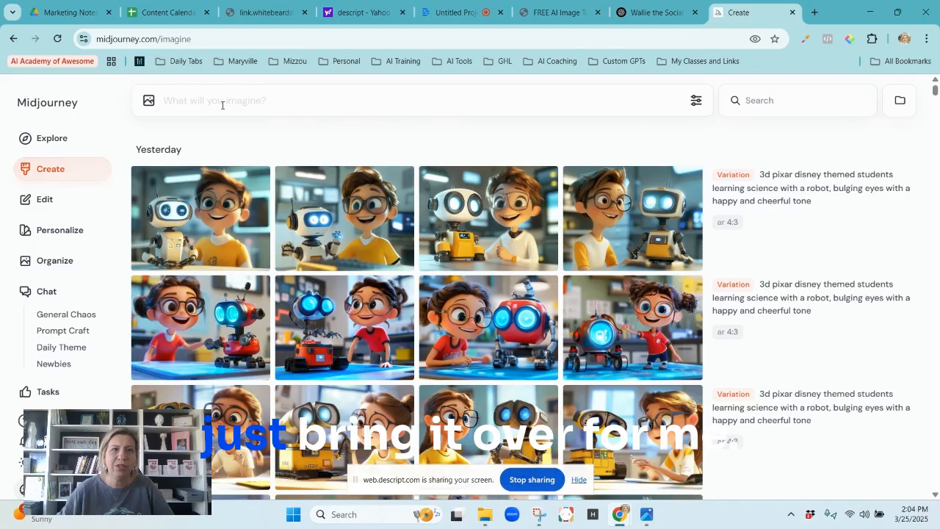
{"action": "right_click", "coordinate": [212, 98]}
{"action": "left_click", "coordinate": [269, 237]}
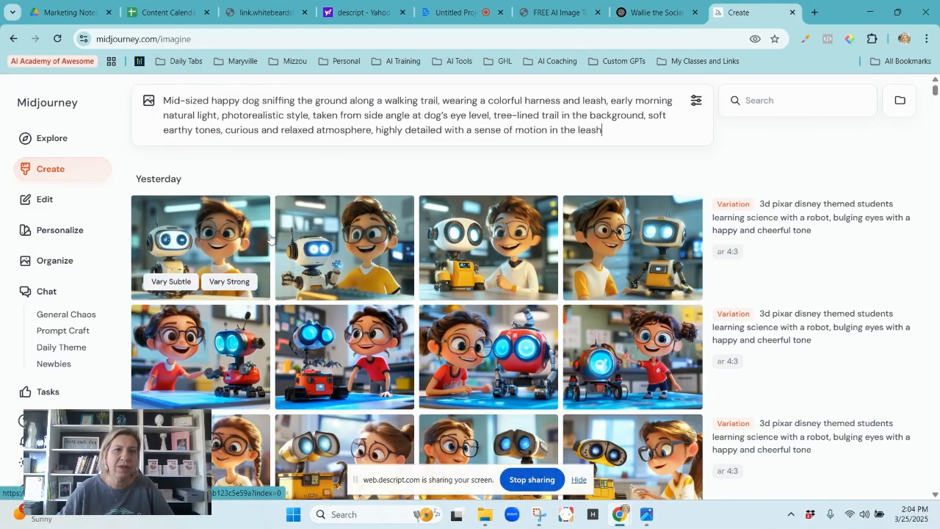
{"action": "key", "text": "Return"}
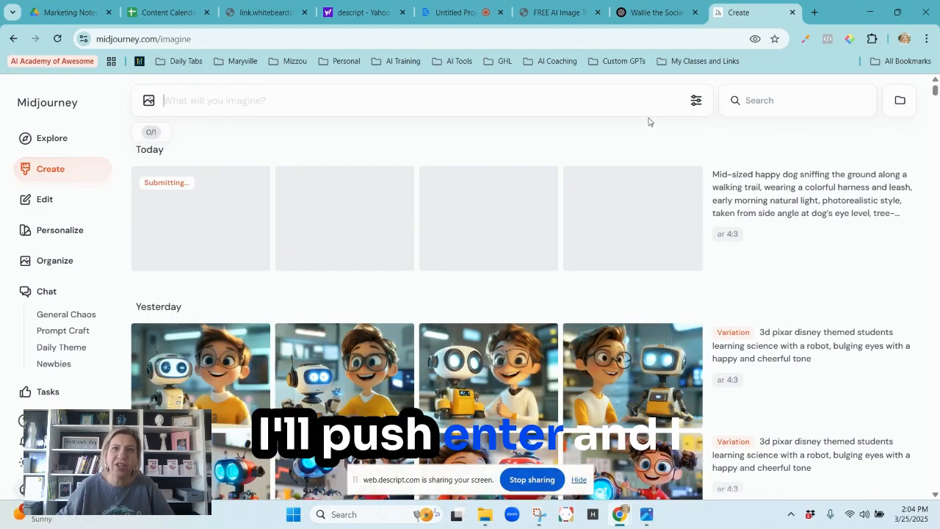
Copy the small senior beagle prompt from the "Dog Sniffing a Tree" list in ChatGPT and enter it as a Midjourney prompt.
{"action": "left_click", "coordinate": [646, 12]}
{"action": "scroll", "coordinate": [473, 281], "scroll_direction": "down", "scroll_amount": 3}
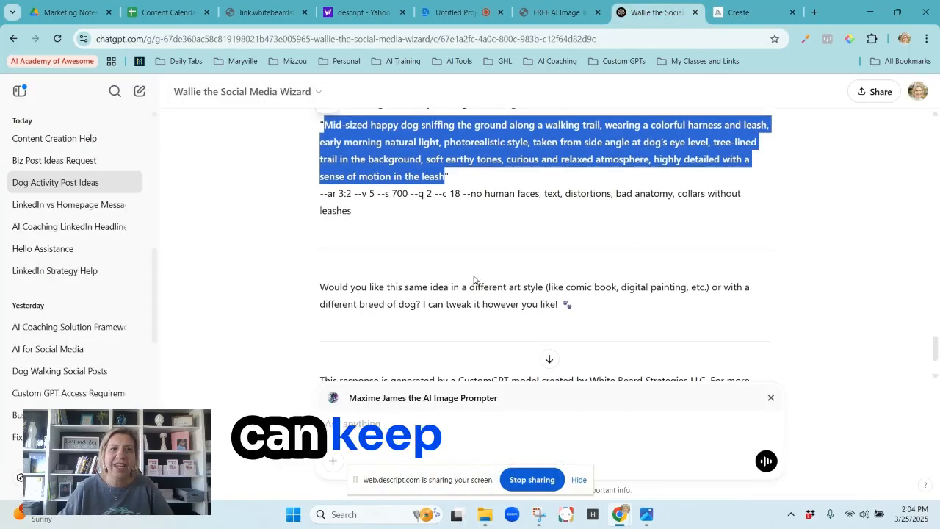
{"action": "key", "text": "ctrl+Tab"}
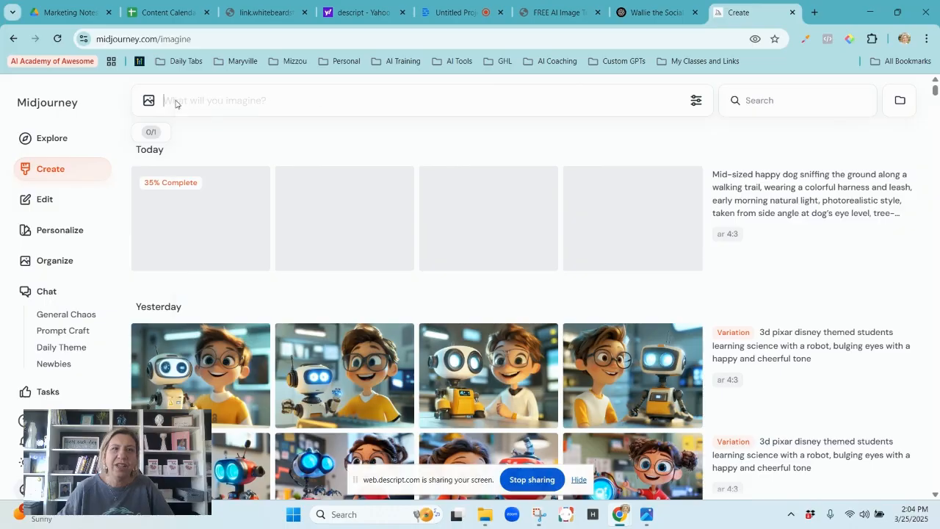
{"action": "right_click", "coordinate": [177, 103]}
{"action": "left_click", "coordinate": [237, 219]}
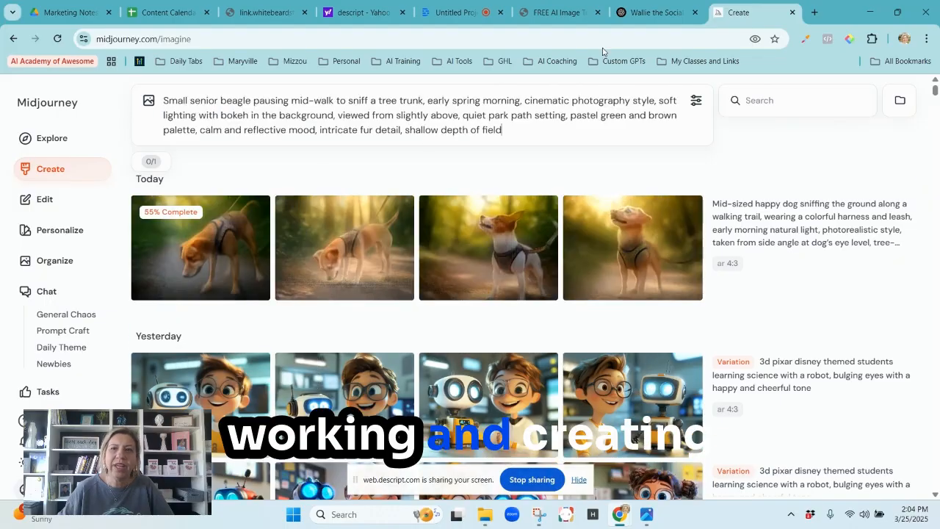
Copy the Labrador retriever in a red harness prompt from ChatGPT and generate images from it in Midjourney.
{"action": "left_click", "coordinate": [649, 14]}
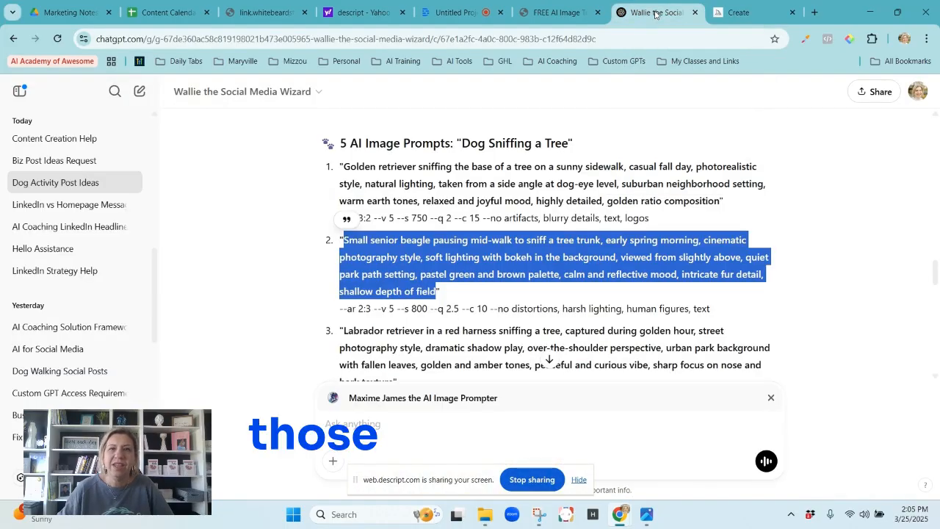
{"action": "left_click_drag", "start_coordinate": [344, 331], "coordinate": [470, 304]}
{"action": "scroll", "coordinate": [470, 303], "scroll_direction": "down", "scroll_amount": 1}
{"action": "left_click_drag", "start_coordinate": [653, 303], "coordinate": [752, 301]}
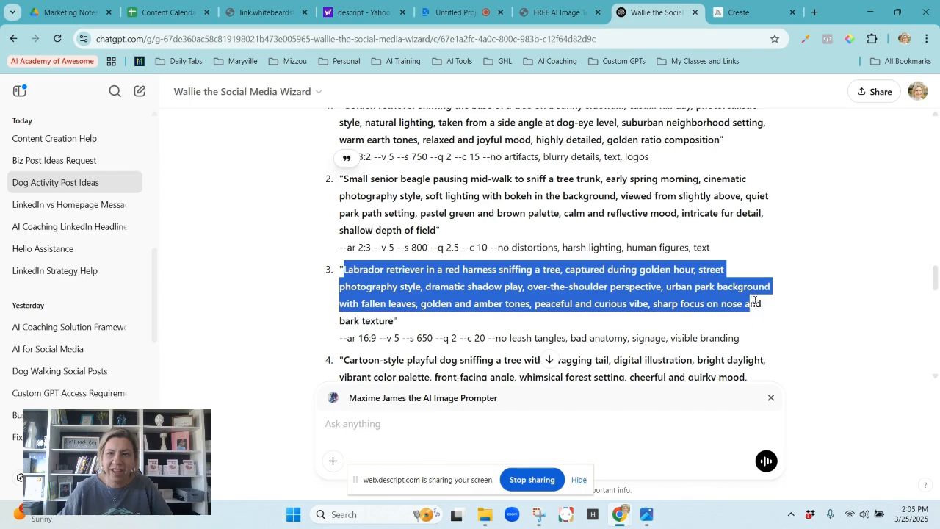
{"action": "right_click", "coordinate": [370, 290]}
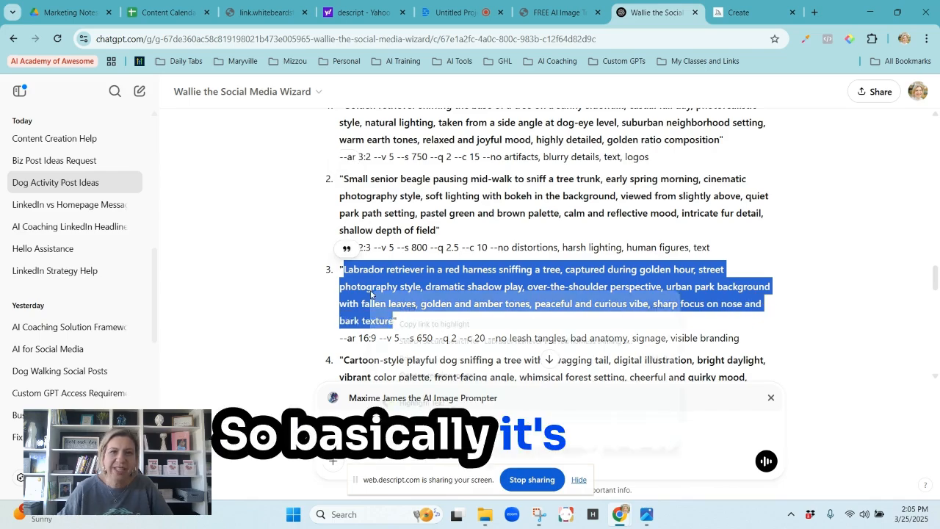
{"action": "left_click", "coordinate": [407, 305]}
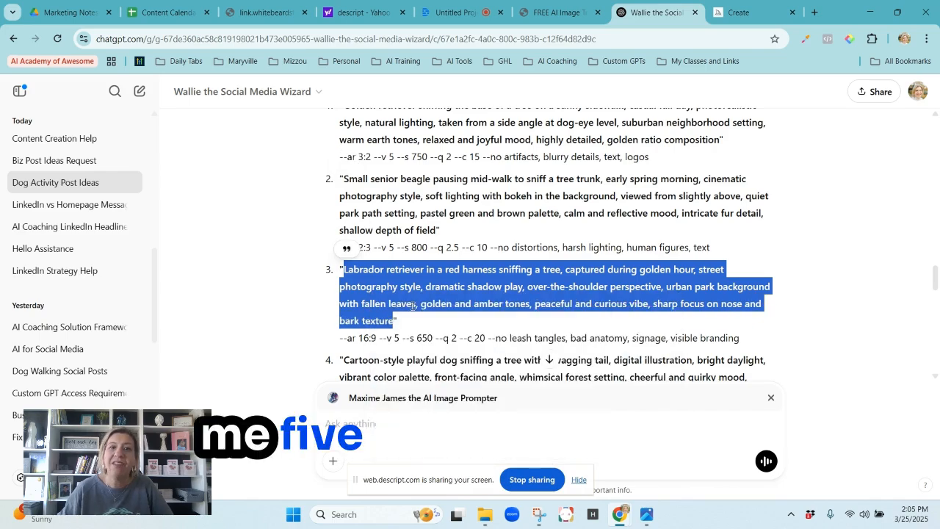
{"action": "left_click", "coordinate": [738, 13]}
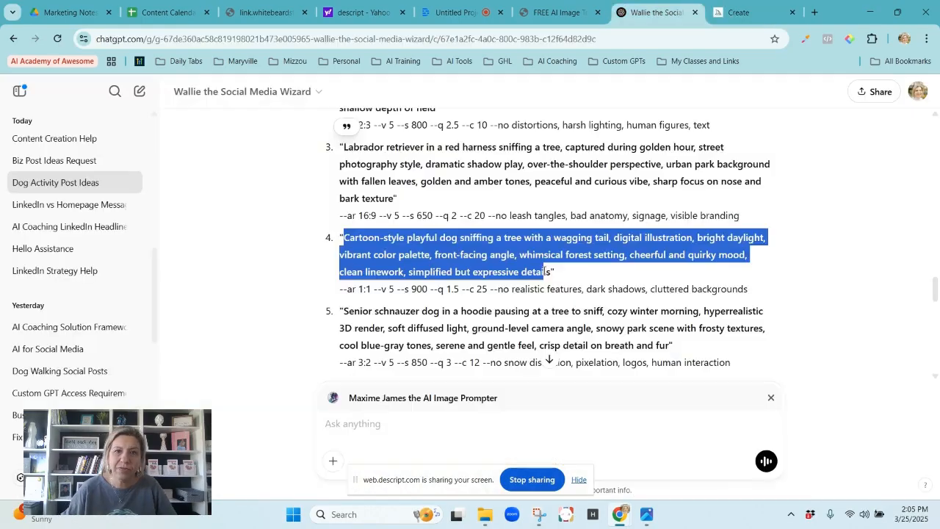
Copy the cartoon-style playful dog prompt from ChatGPT and paste it into Midjourney's prompt field.
{"action": "right_click", "coordinate": [550, 270]}
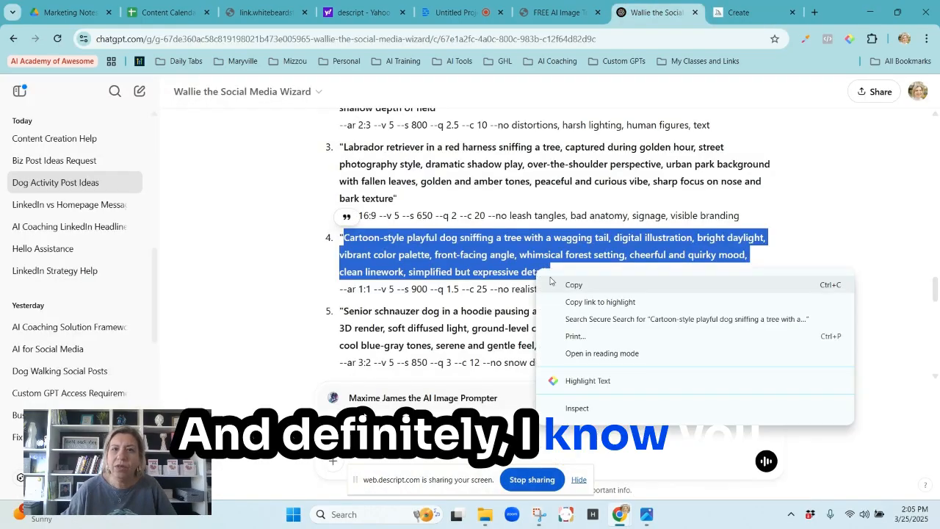
{"action": "left_click", "coordinate": [558, 284]}
{"action": "left_click", "coordinate": [738, 12]}
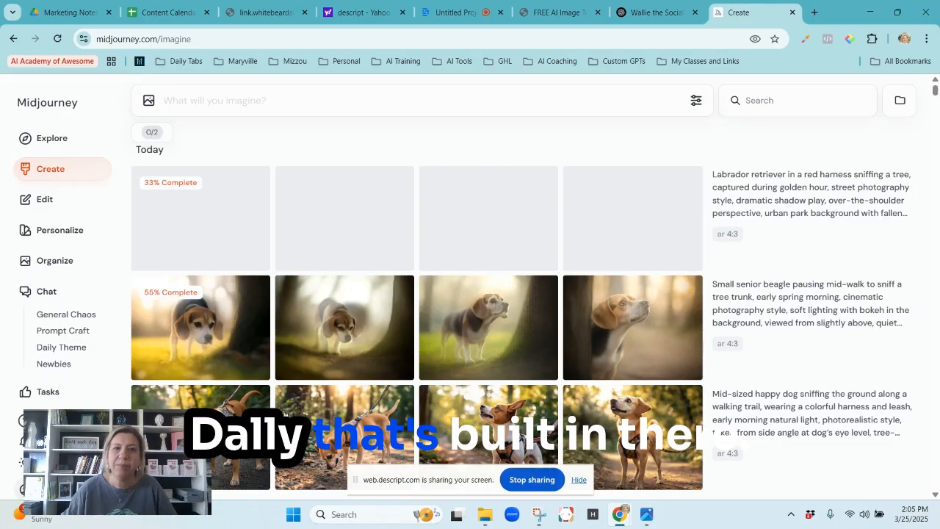
{"action": "right_click", "coordinate": [182, 100]}
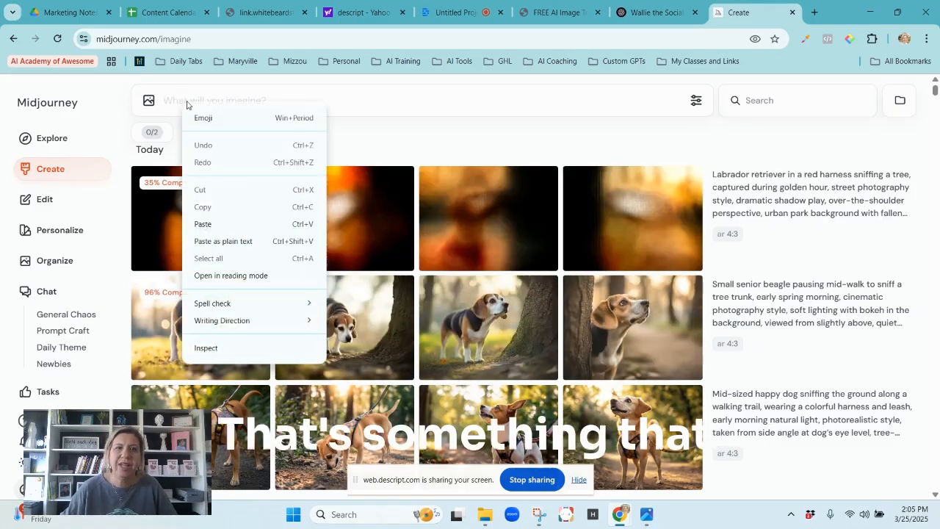
{"action": "left_click", "coordinate": [164, 103]}
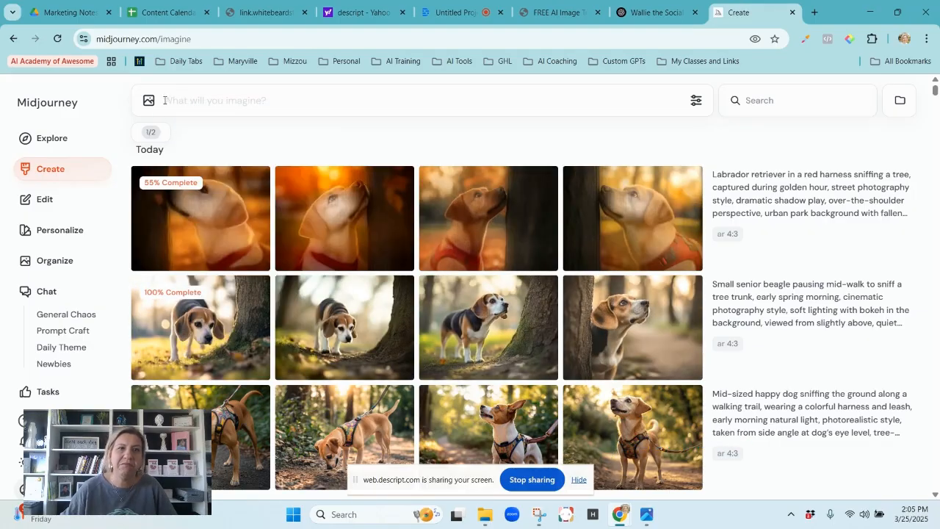
{"action": "key", "text": "ctrl+v"}
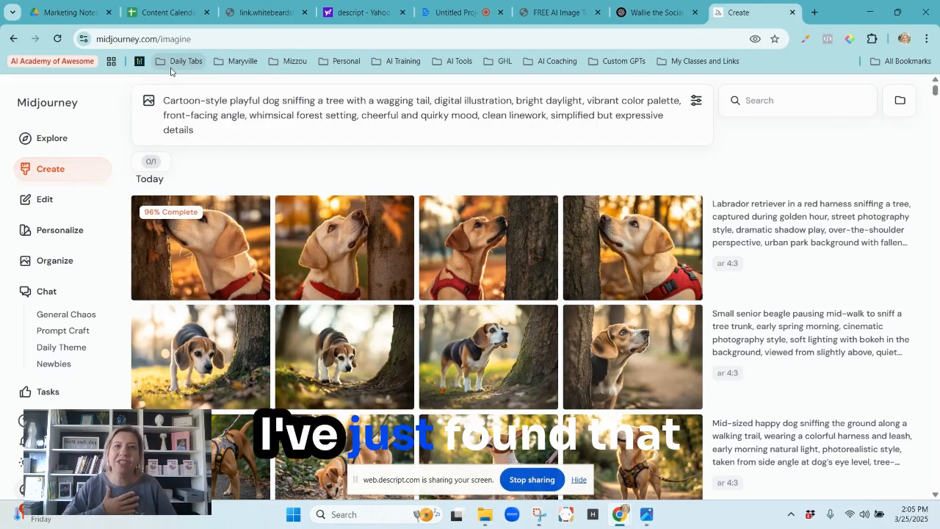
Copy the senior schnauzer in a hoodie prompt from ChatGPT and generate images from it in Midjourney.
{"action": "left_click", "coordinate": [643, 6]}
{"action": "left_click_drag", "start_coordinate": [345, 310], "coordinate": [586, 340]}
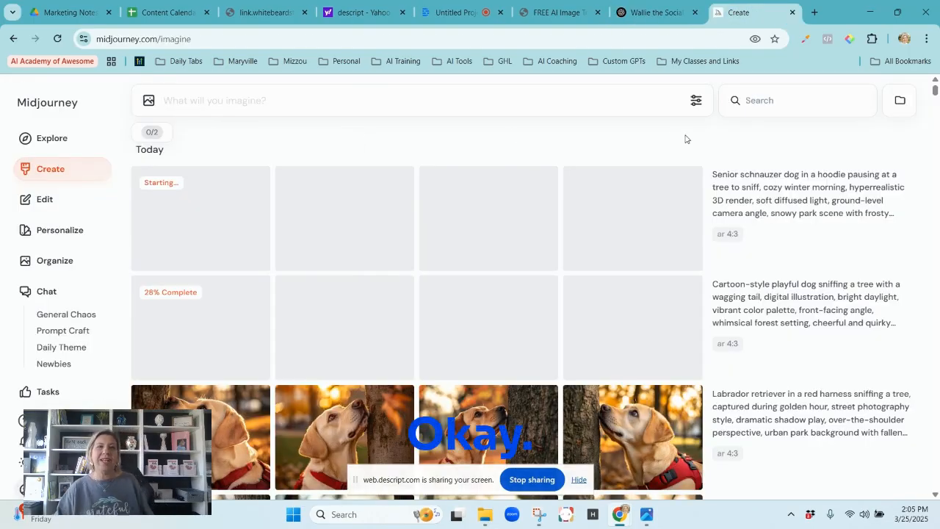
Review the generated dog images, open the fourth Labrador image and create a subtle variation of it.
{"action": "scroll", "coordinate": [606, 161], "scroll_direction": "down", "scroll_amount": 3}
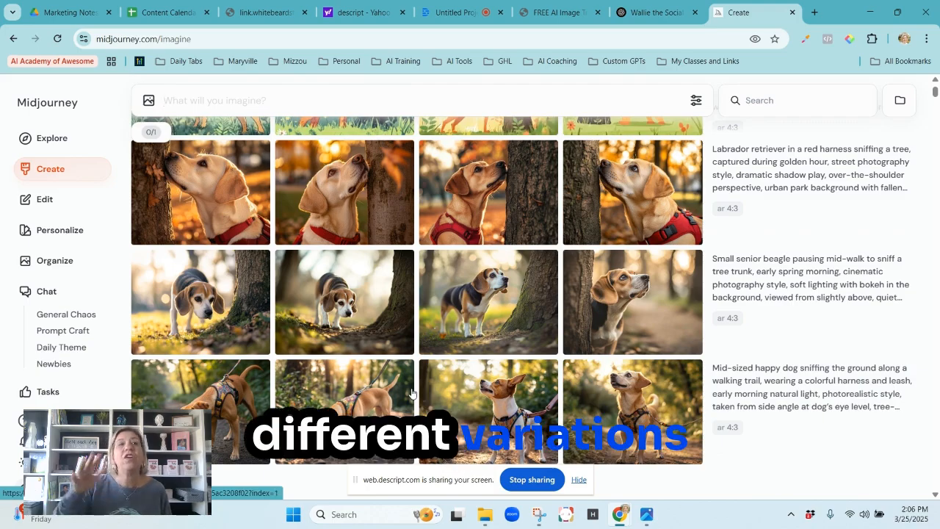
{"action": "scroll", "coordinate": [422, 389], "scroll_direction": "up", "scroll_amount": 3}
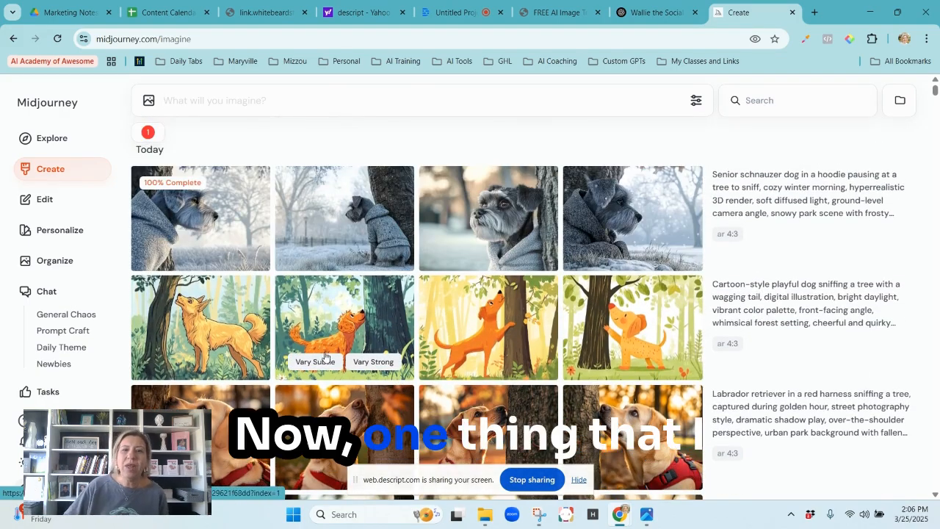
{"action": "scroll", "coordinate": [326, 292], "scroll_direction": "down", "scroll_amount": 1}
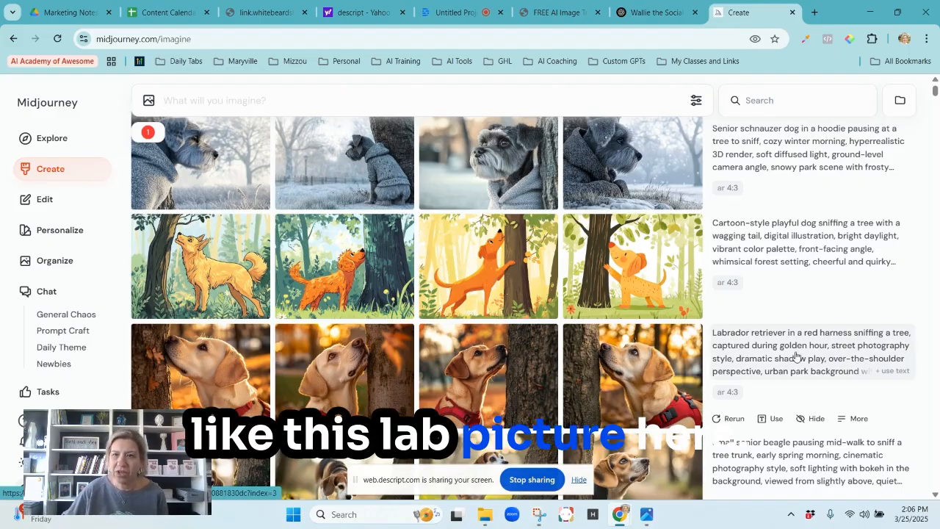
{"action": "left_click", "coordinate": [643, 358]}
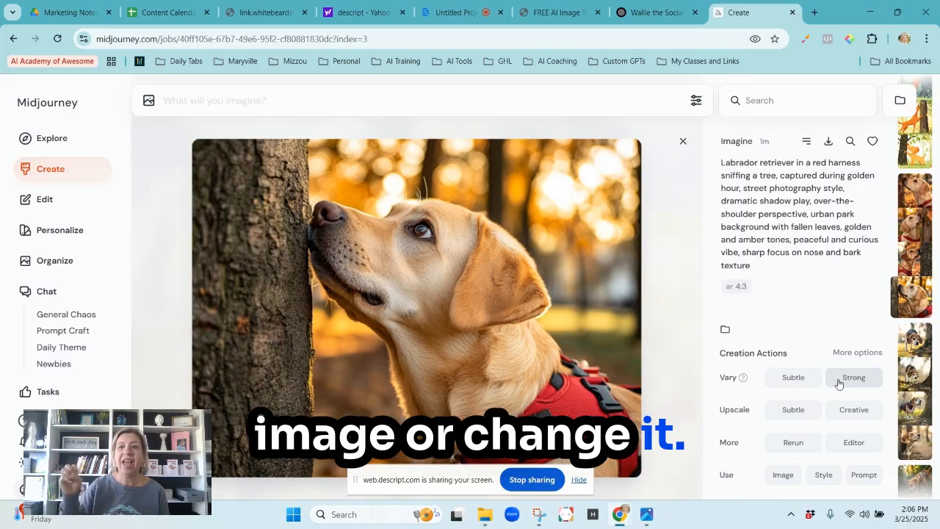
{"action": "left_click", "coordinate": [795, 379]}
{"action": "left_click", "coordinate": [682, 141]}
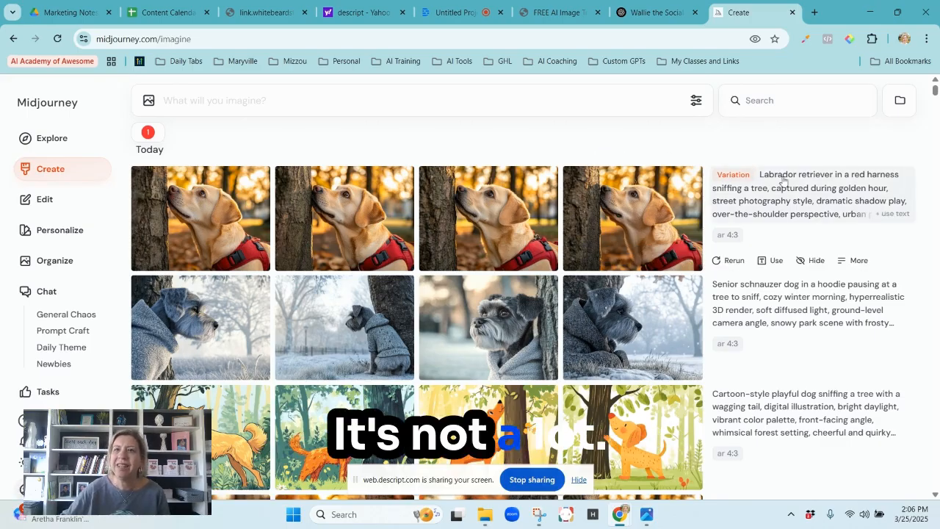
Open the fourth image of the subtle Labrador variations, create a strong variation of it and return to the image overview.
{"action": "left_click", "coordinate": [622, 215]}
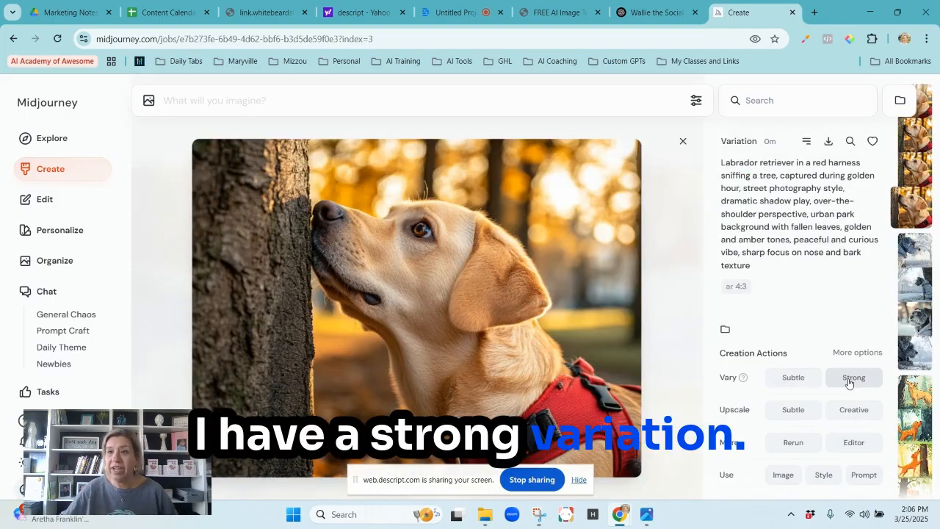
{"action": "left_click", "coordinate": [848, 382]}
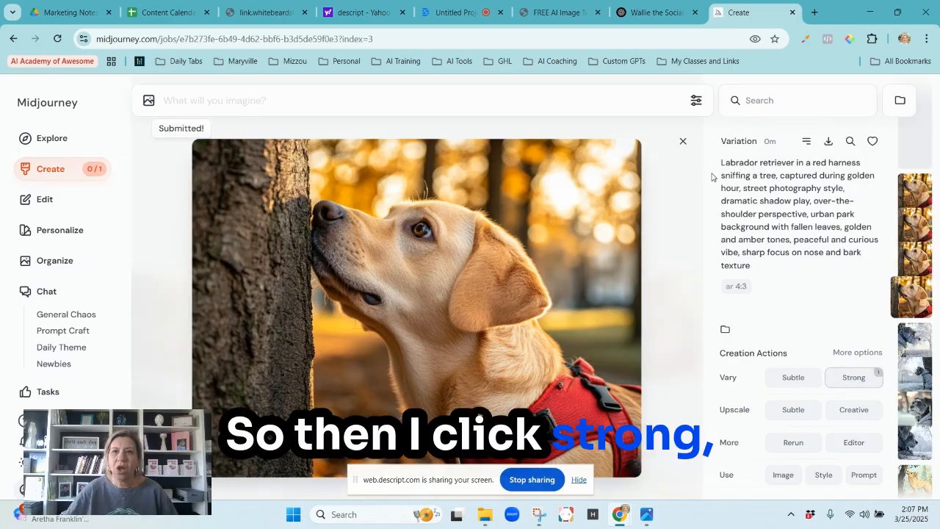
{"action": "left_click", "coordinate": [682, 142]}
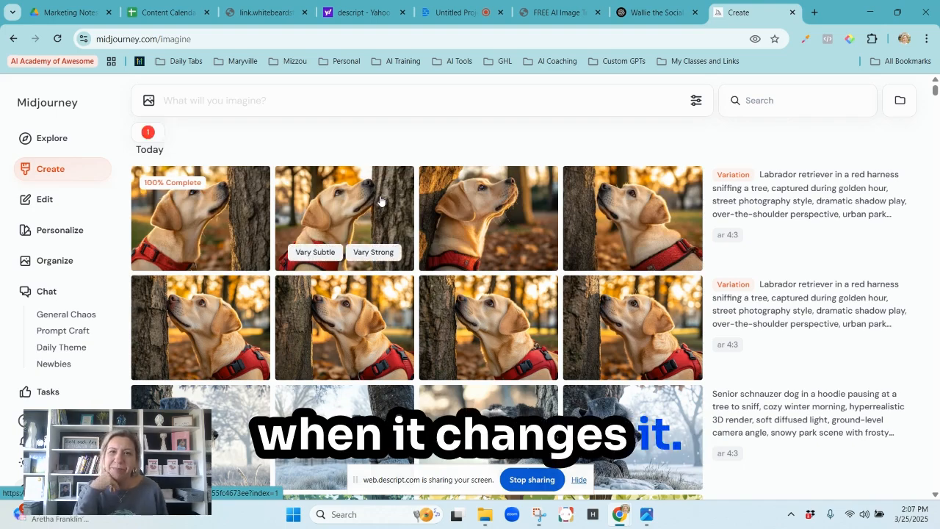
Reuse the Labrador variation's prompt, prefix it with "Pixar Disney themed cartoon" and generate new images from it.
{"action": "left_click", "coordinate": [816, 209]}
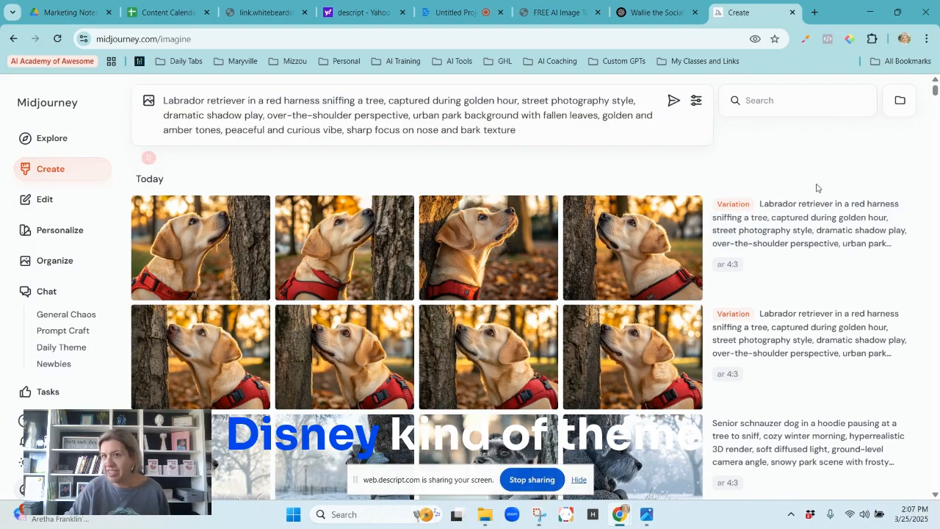
{"action": "left_click", "coordinate": [164, 100]}
{"action": "type", "text": "P"}
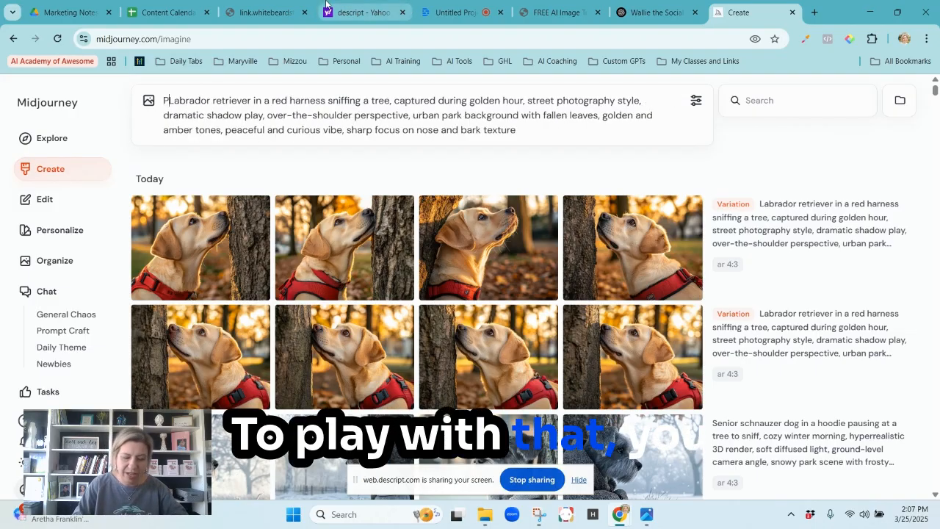
{"action": "type", "text": "ixar "}
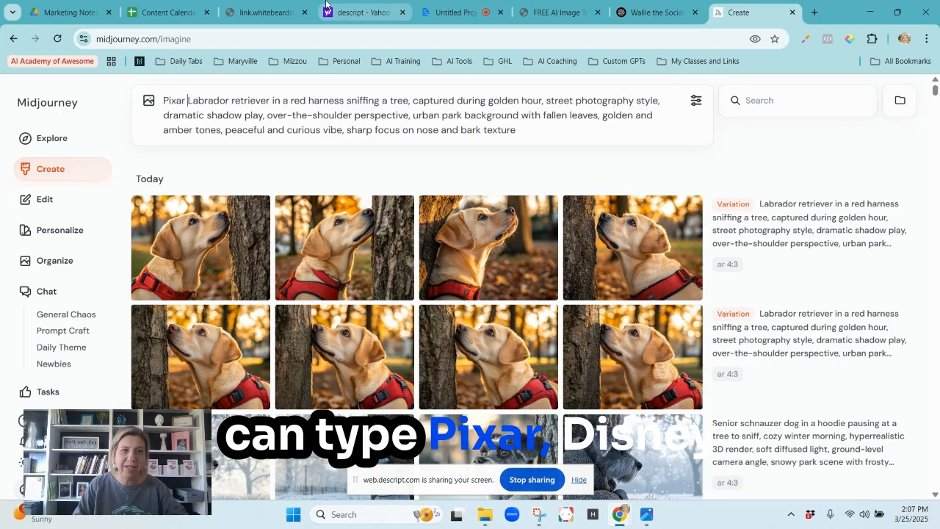
{"action": "type", "text": "Disn"}
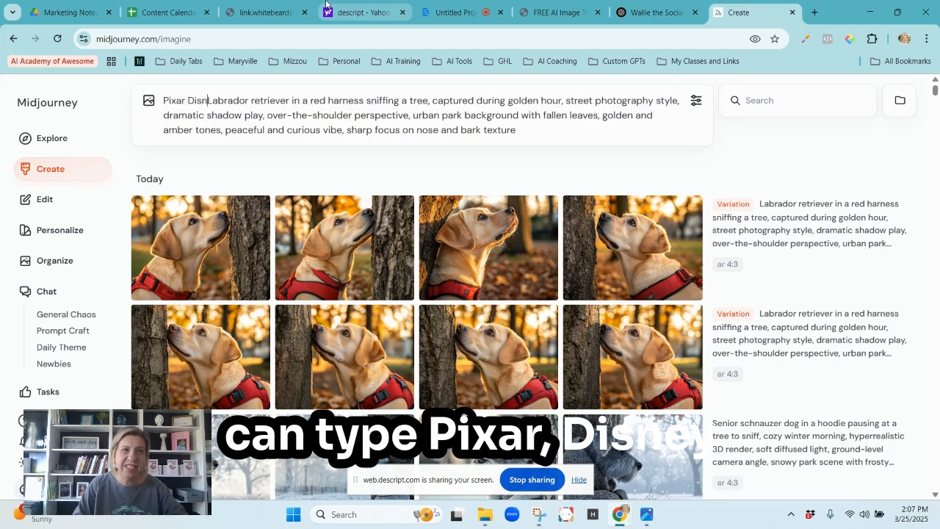
{"action": "type", "text": "ey themed cartoon"}
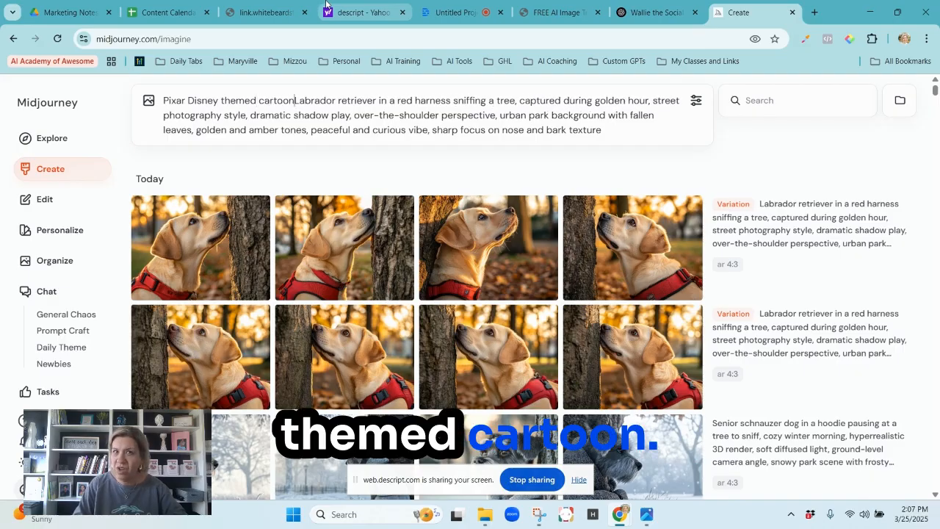
{"action": "key", "text": "Return"}
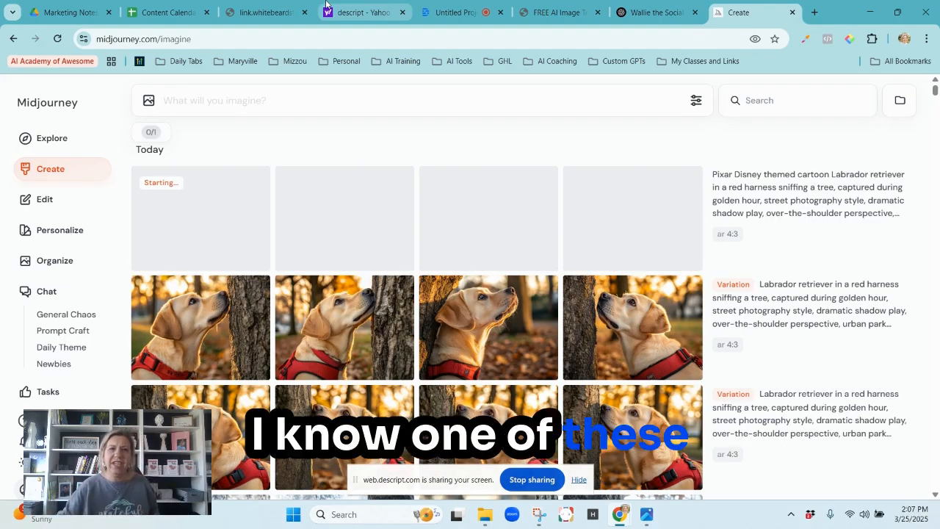
Review the earlier dog images and create a strong variation of the first Pixar Disney themed Labrador image.
{"action": "scroll", "coordinate": [603, 294], "scroll_direction": "down", "scroll_amount": 5}
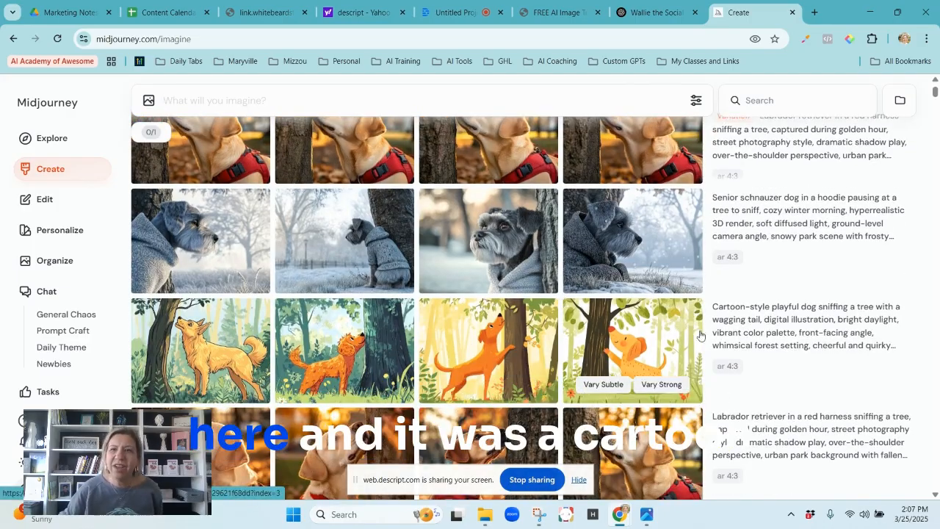
{"action": "scroll", "coordinate": [573, 318], "scroll_direction": "up", "scroll_amount": 1}
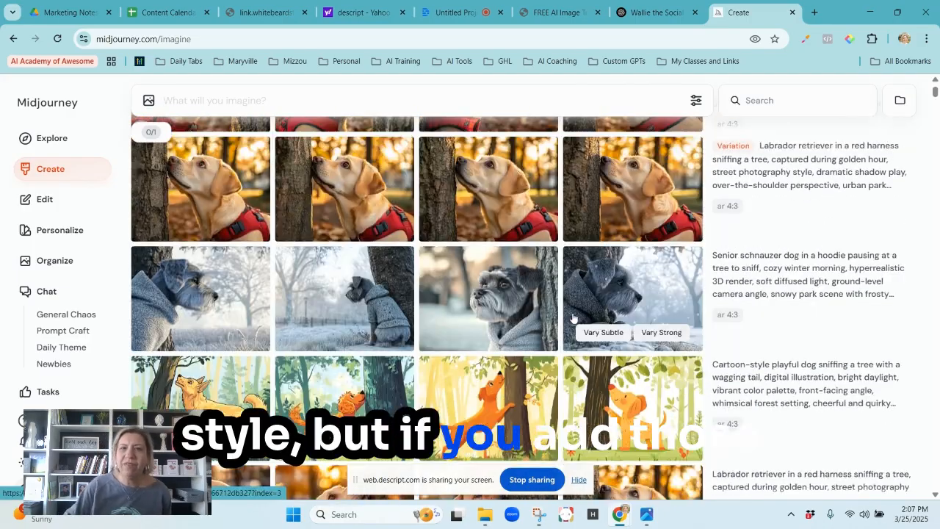
{"action": "scroll", "coordinate": [574, 317], "scroll_direction": "up", "scroll_amount": 4}
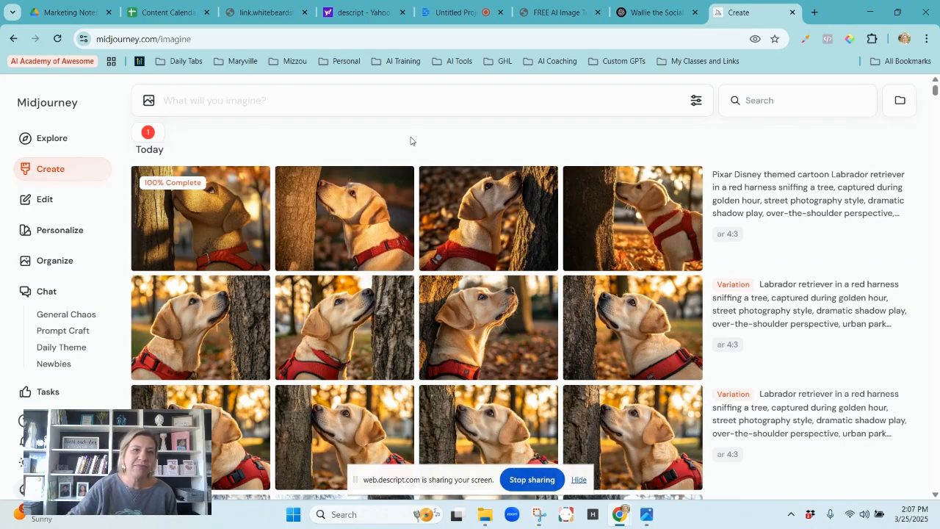
{"action": "mouse_move", "coordinate": [213, 180]}
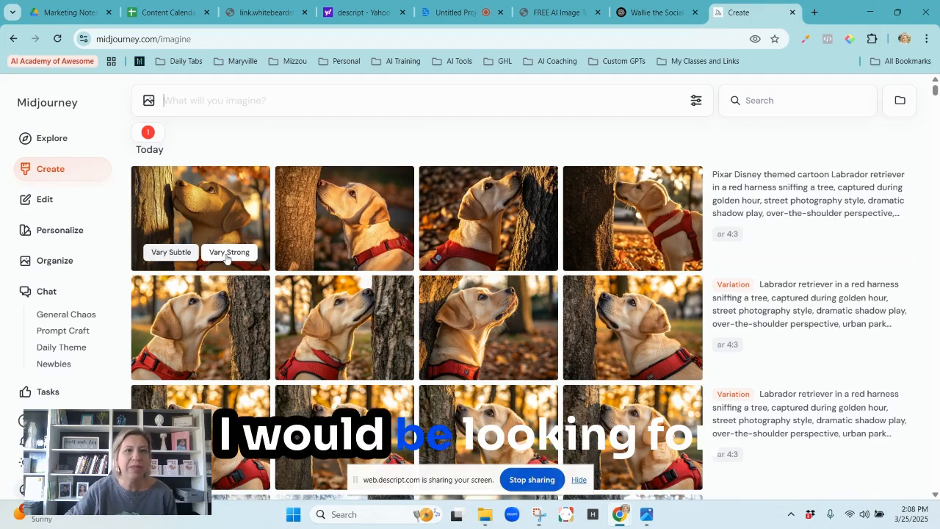
{"action": "left_click", "coordinate": [228, 253]}
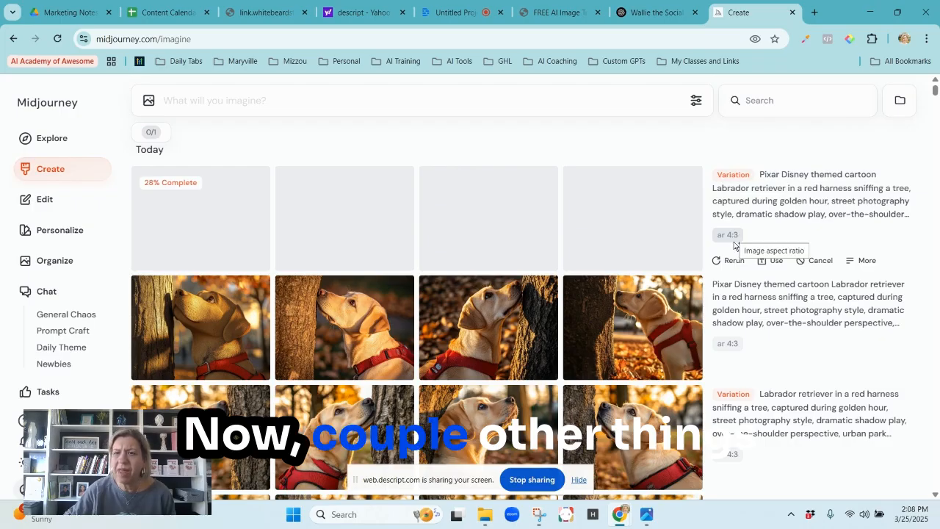
Try a Labrador picture as an image prompt, remove it from the prompt and return to the image overview.
{"action": "left_click", "coordinate": [632, 316]}
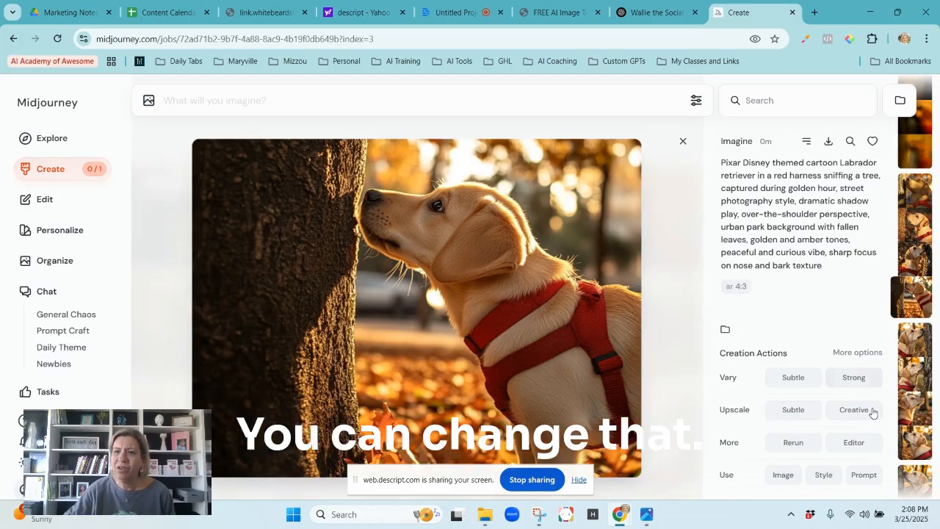
{"action": "scroll", "coordinate": [782, 473], "scroll_direction": "down", "scroll_amount": 2}
{"action": "left_click", "coordinate": [783, 474]}
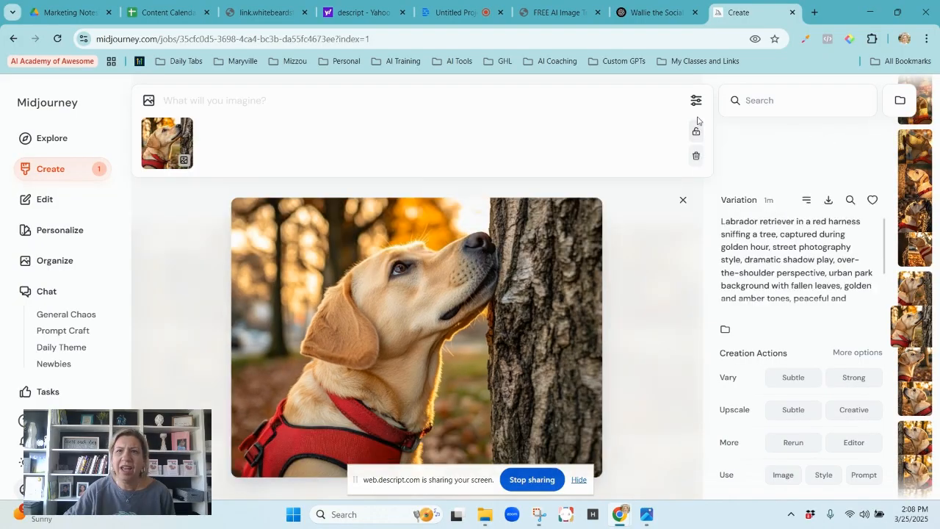
{"action": "left_click", "coordinate": [696, 155]}
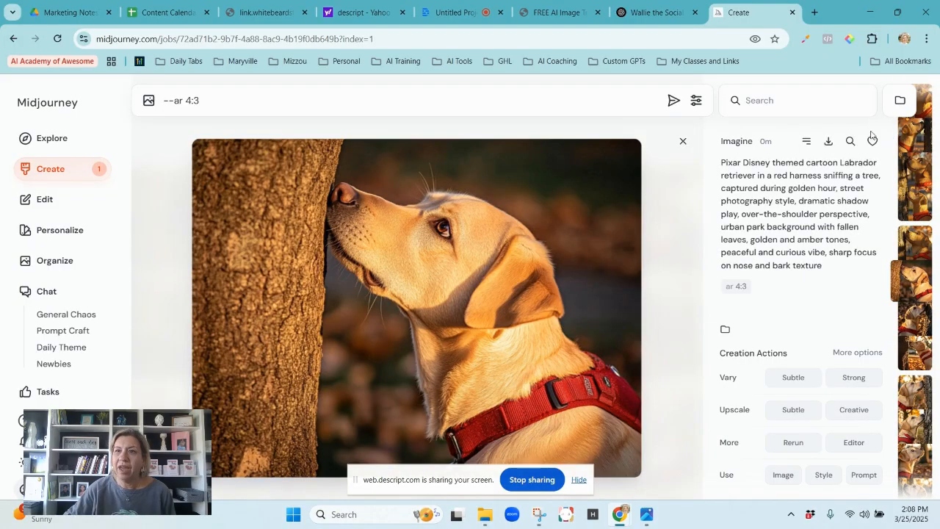
{"action": "left_click", "coordinate": [682, 141]}
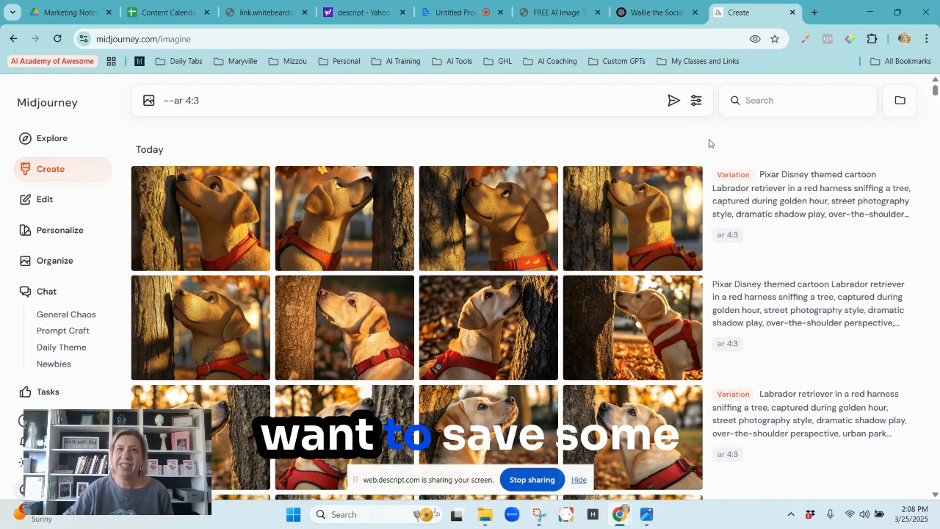
Download the first image of the Pixar Disney Labrador variation and the fourth senior beagle image.
{"action": "left_click", "coordinate": [210, 215]}
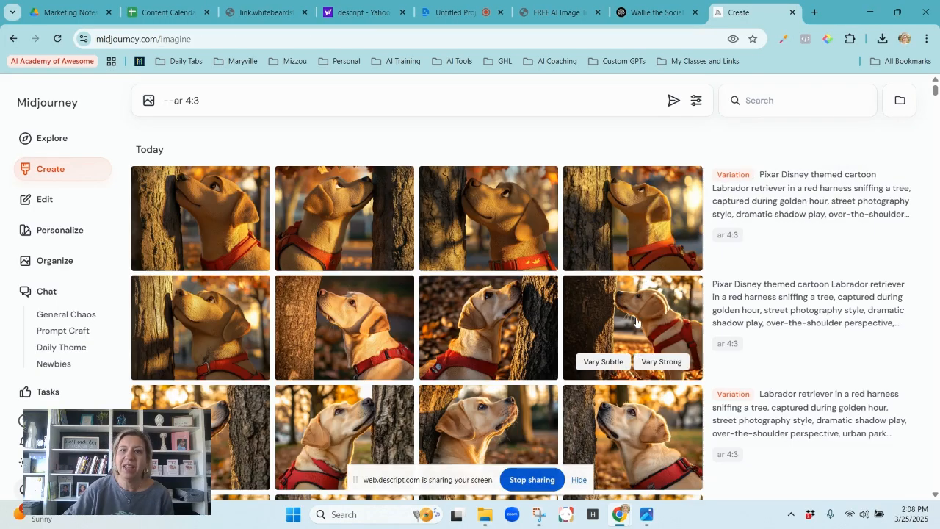
{"action": "scroll", "coordinate": [635, 371], "scroll_direction": "down", "scroll_amount": 4}
{"action": "scroll", "coordinate": [635, 371], "scroll_direction": "down", "scroll_amount": 5}
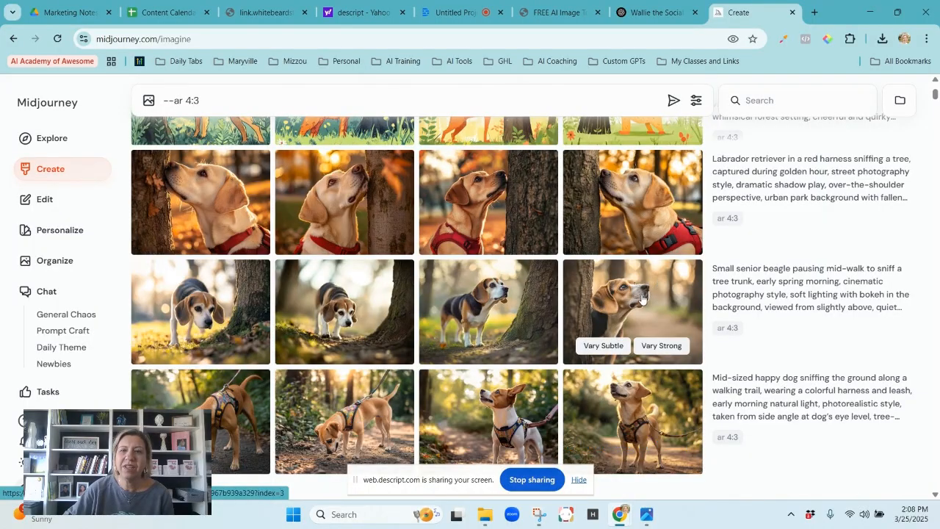
{"action": "left_click", "coordinate": [641, 298]}
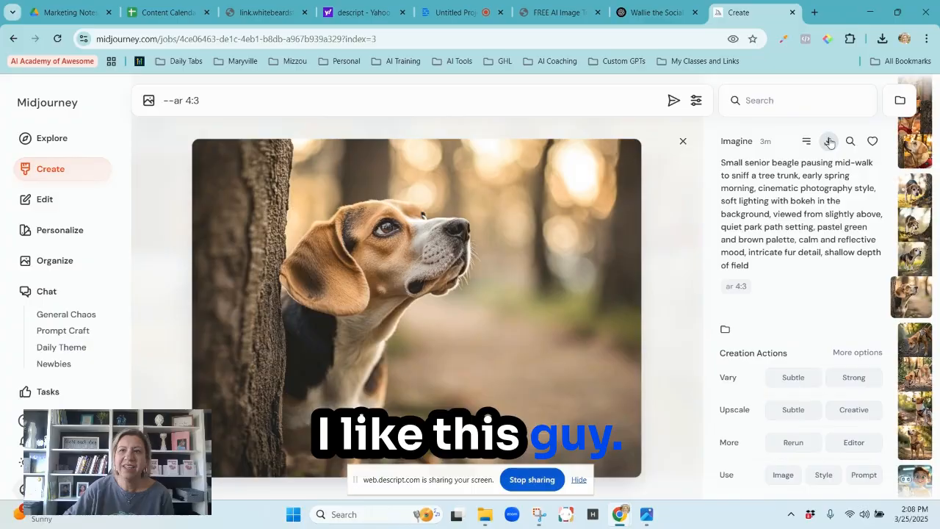
{"action": "key", "text": "Escape"}
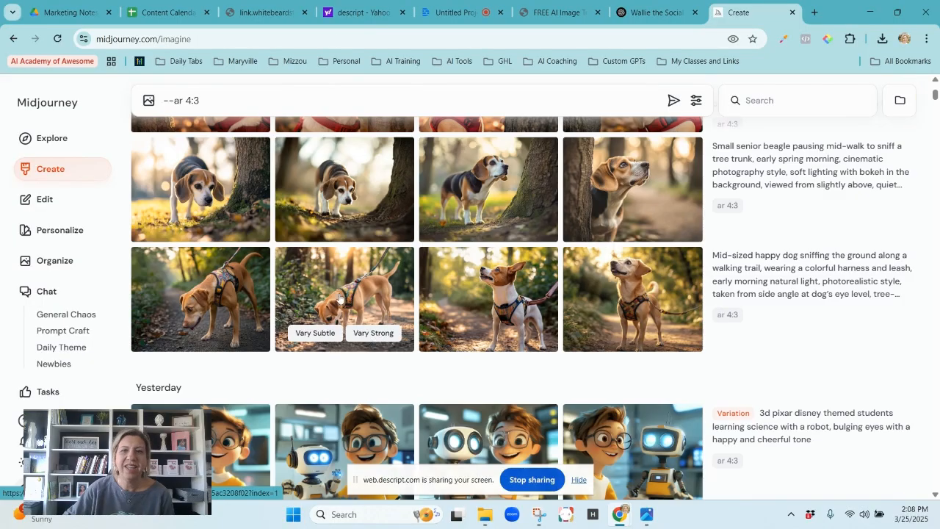
Download the first and fourth images of the mid-sized happy dog on the walking trail.
{"action": "left_click", "coordinate": [217, 290]}
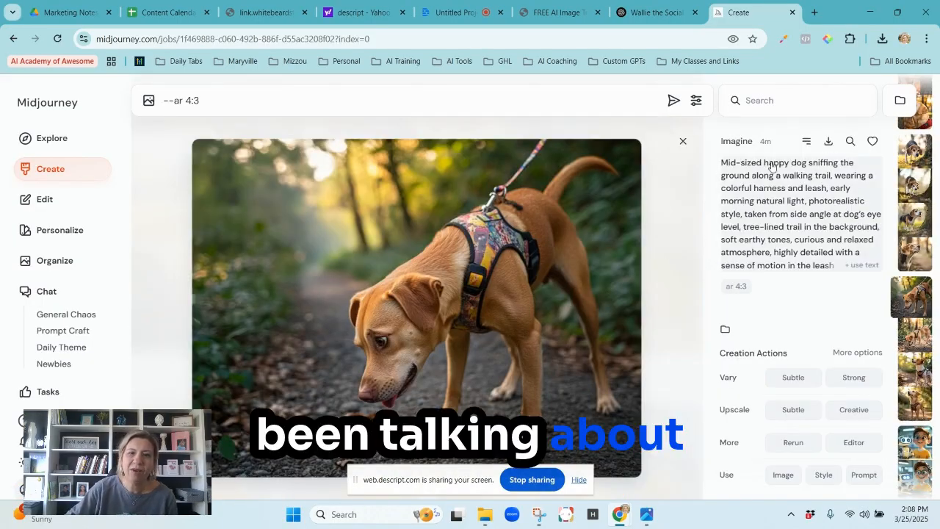
{"action": "left_click", "coordinate": [829, 145]}
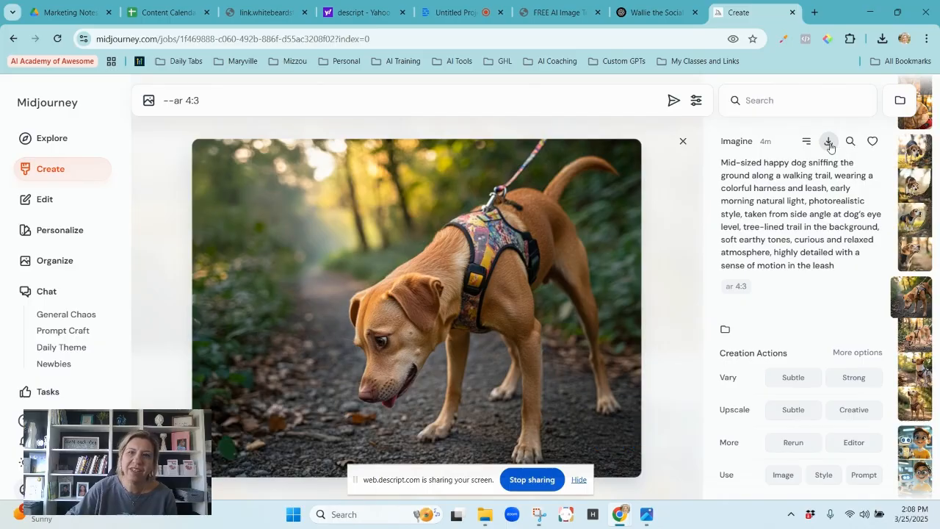
{"action": "left_click", "coordinate": [682, 141]}
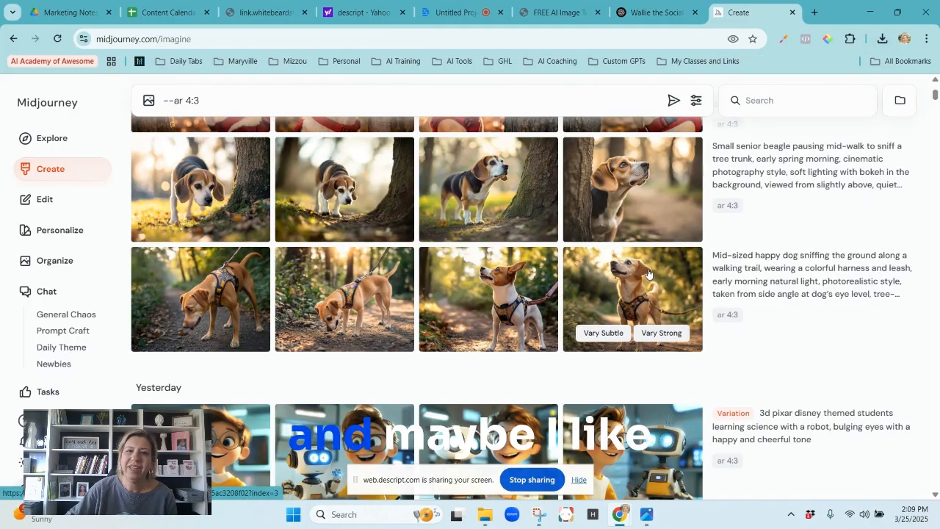
{"action": "left_click", "coordinate": [646, 273]}
{"action": "left_click", "coordinate": [683, 141]}
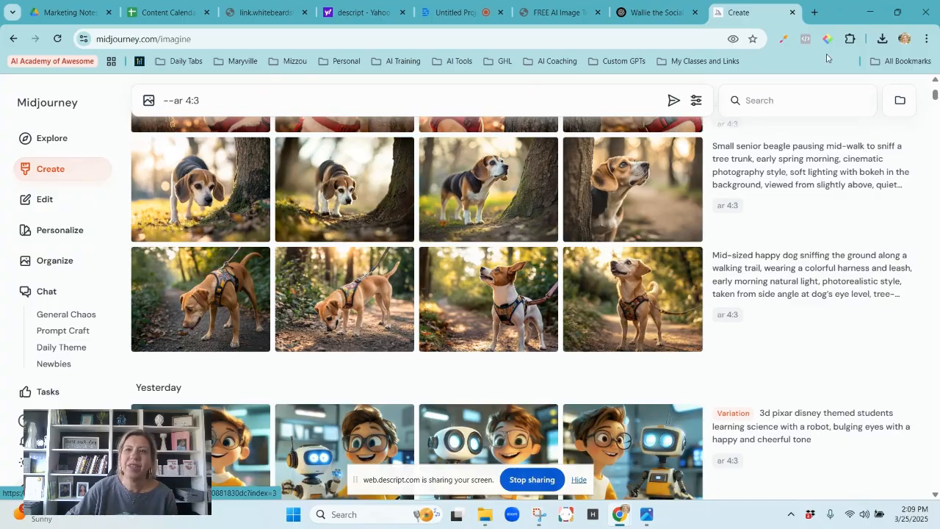
Check the recent download history and select the four downloaded dog images in File Explorer's Downloads folder, returning to the browser.
{"action": "left_click", "coordinate": [882, 38]}
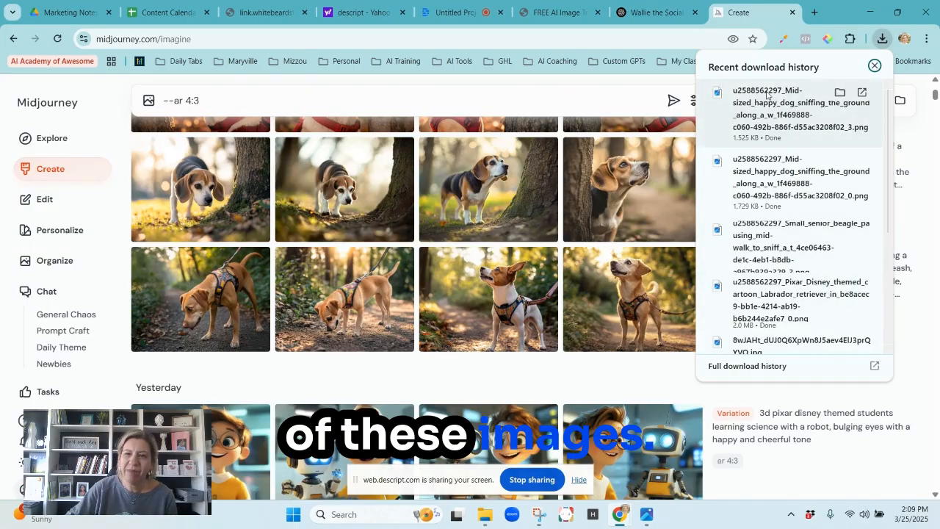
{"action": "left_click", "coordinate": [483, 517]}
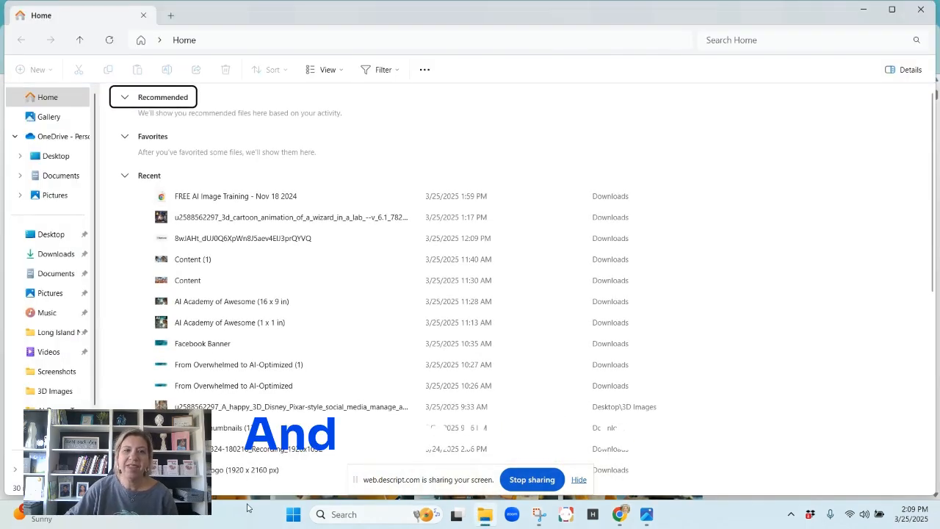
{"action": "left_click", "coordinate": [52, 255]}
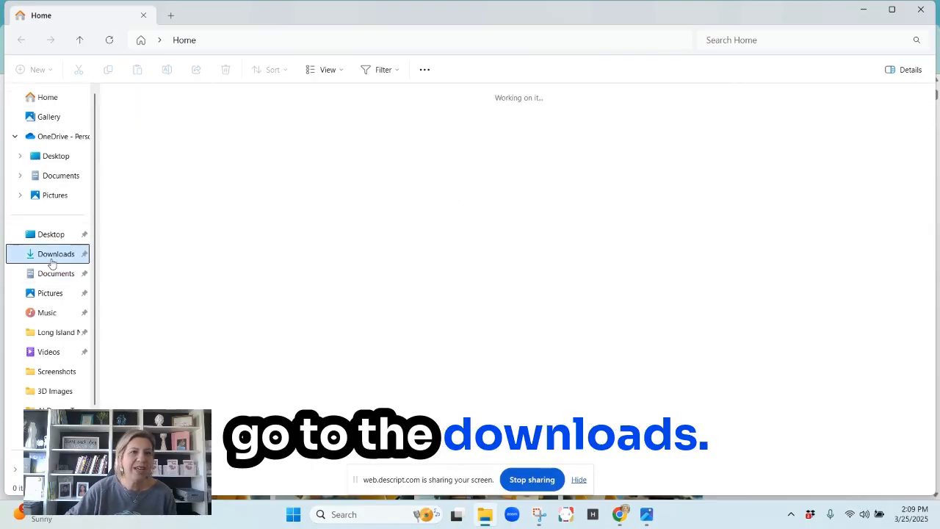
{"action": "left_click", "coordinate": [345, 143]}
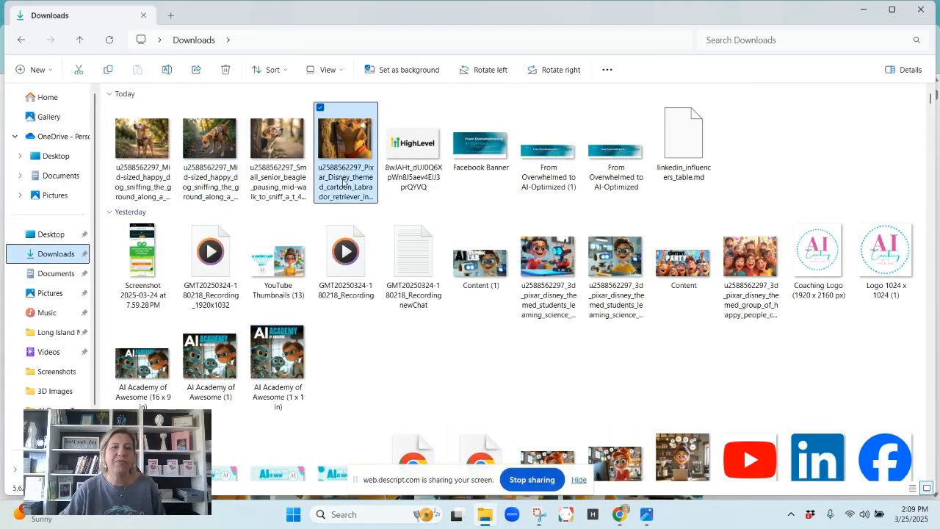
{"action": "left_click", "coordinate": [151, 177], "text": "shift"}
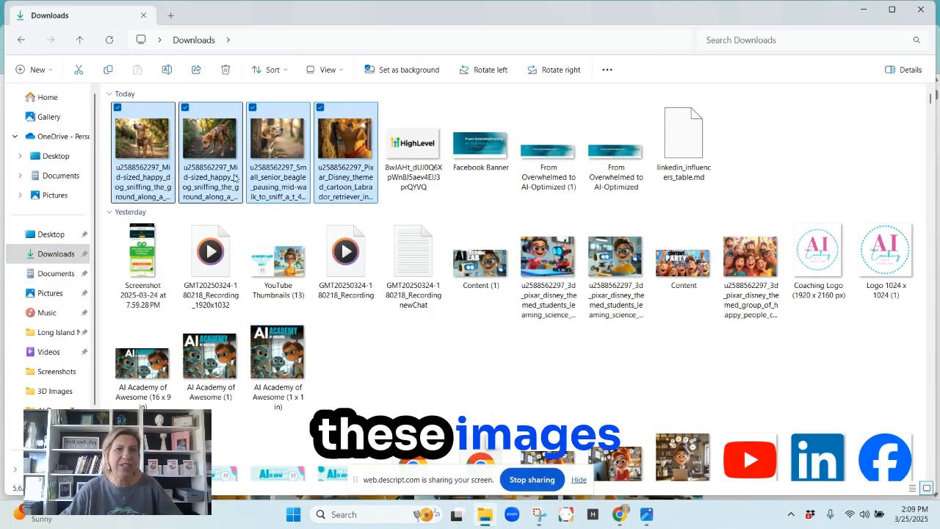
{"action": "left_click", "coordinate": [863, 9]}
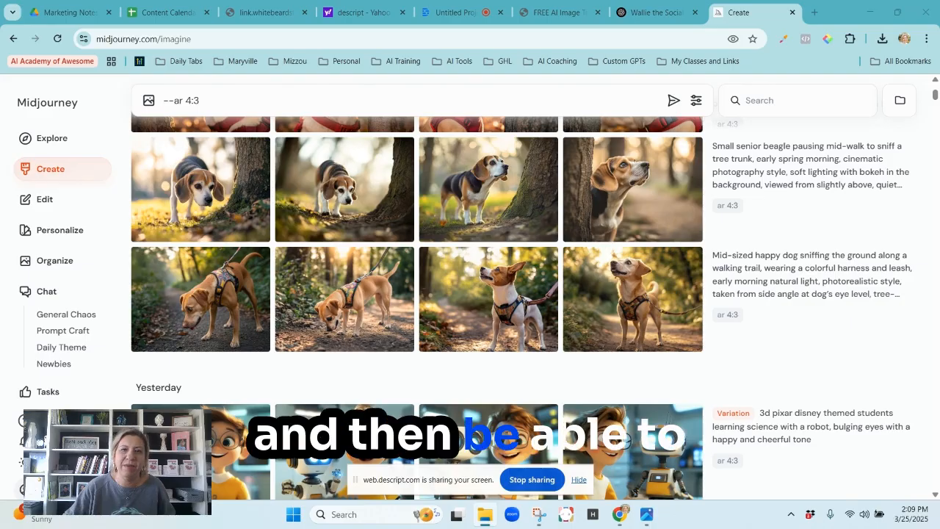
Open Canva in a new browser tab and start a blank Facebook Post design.
{"action": "mouse_move", "coordinate": [480, 521]}
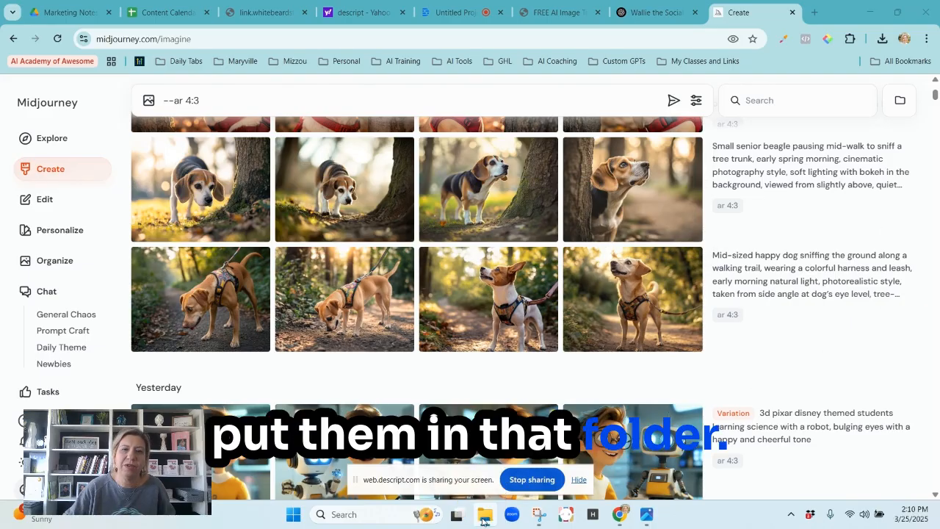
{"action": "left_click", "coordinate": [815, 11]}
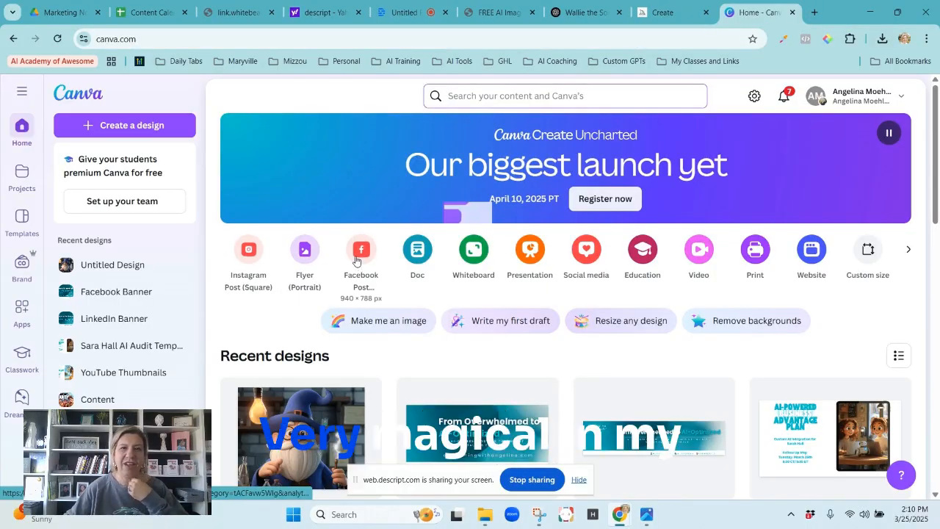
{"action": "left_click", "coordinate": [359, 253]}
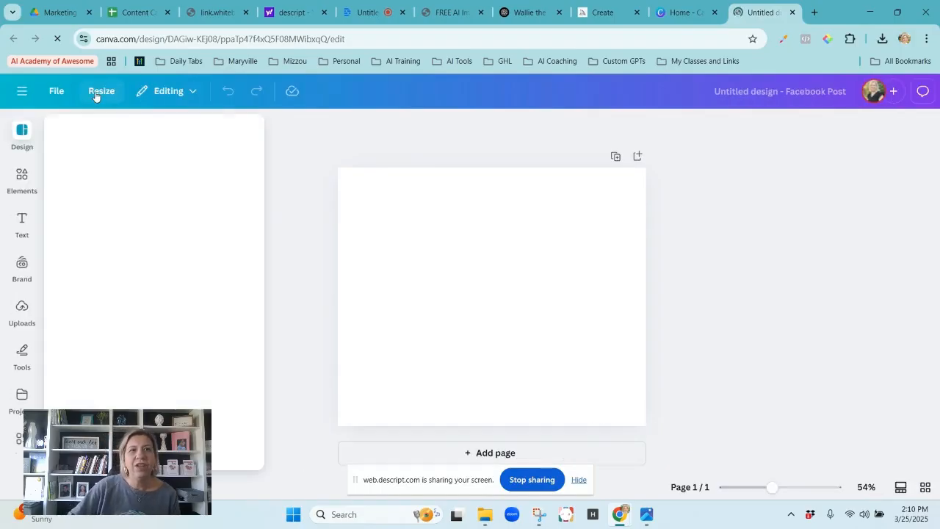
{"action": "left_click", "coordinate": [365, 132]}
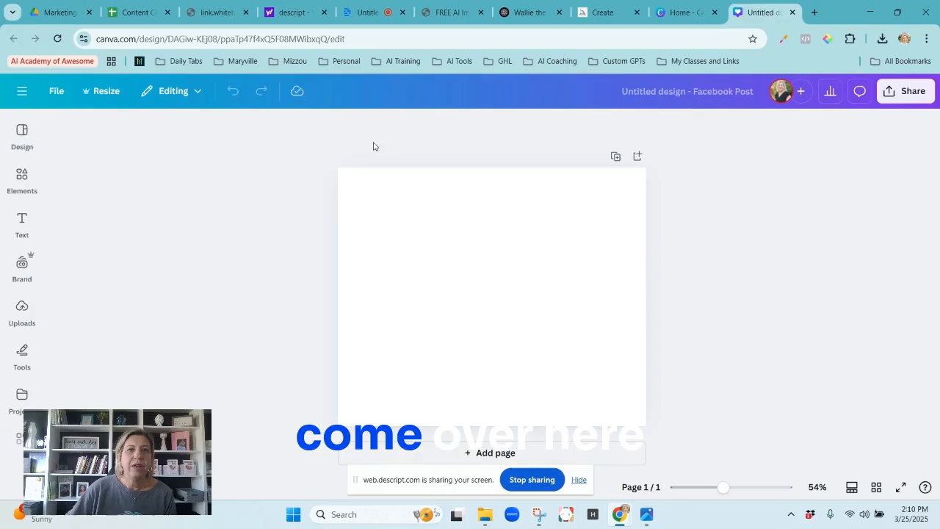
Add a text box in the AI Coaching brand's Title style to the upper part of the blank page.
{"action": "left_click", "coordinate": [22, 220]}
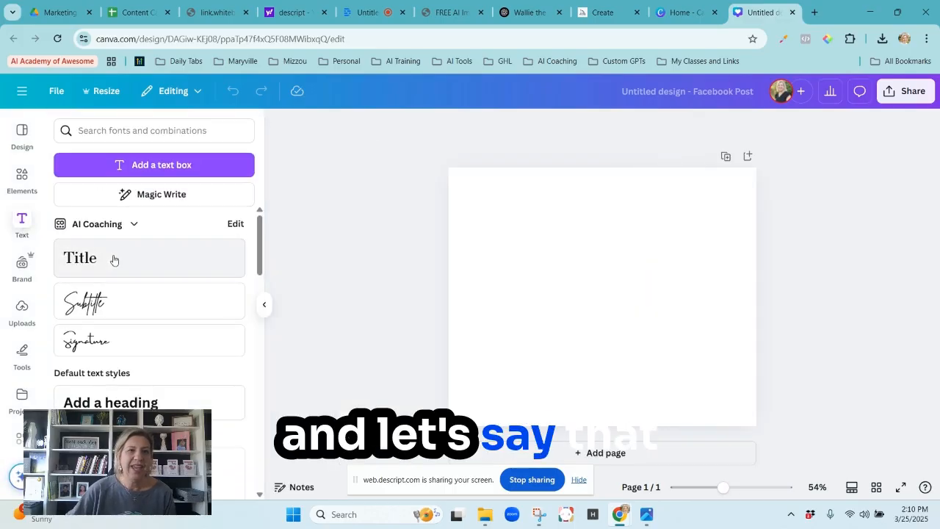
{"action": "left_click_drag", "start_coordinate": [87, 264], "coordinate": [566, 246]}
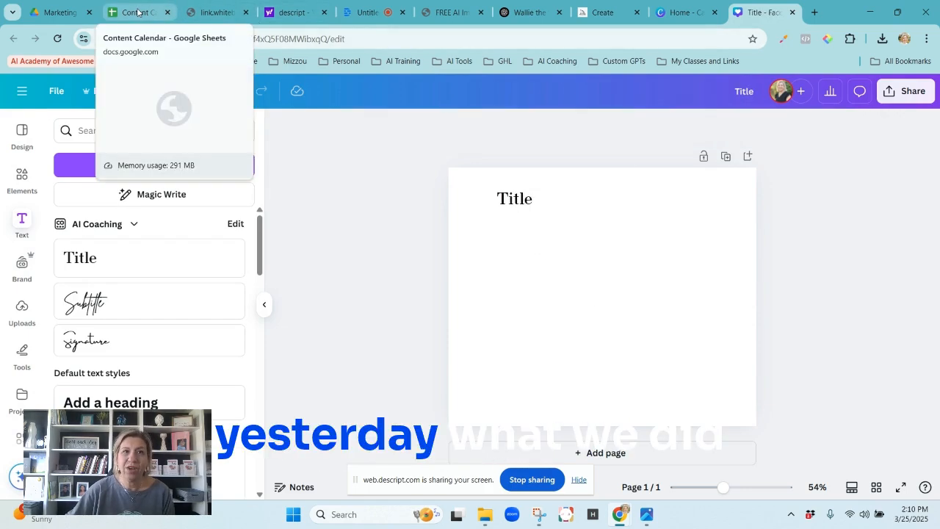
Switch to the Content Calendar spreadsheet in Google Sheets and download it as a comma-separated values (.csv) file.
{"action": "left_click", "coordinate": [137, 12]}
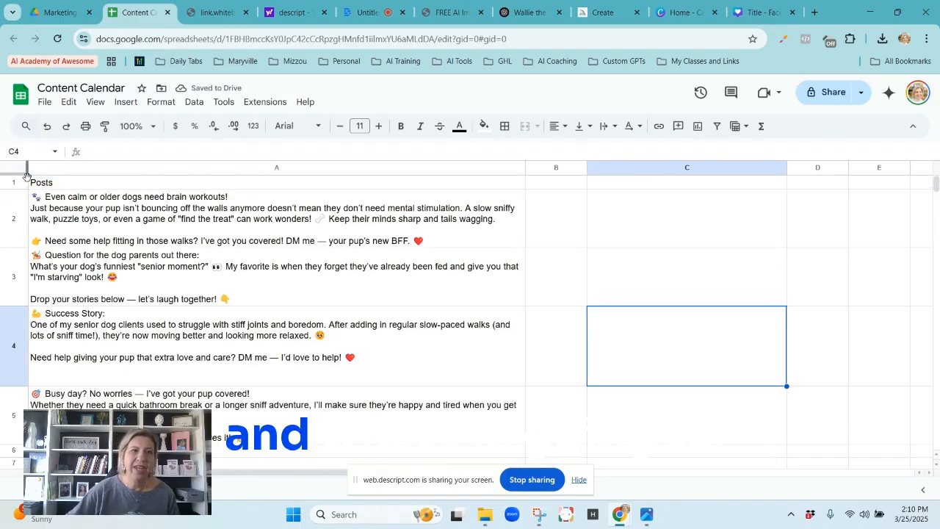
{"action": "left_click", "coordinate": [44, 103]}
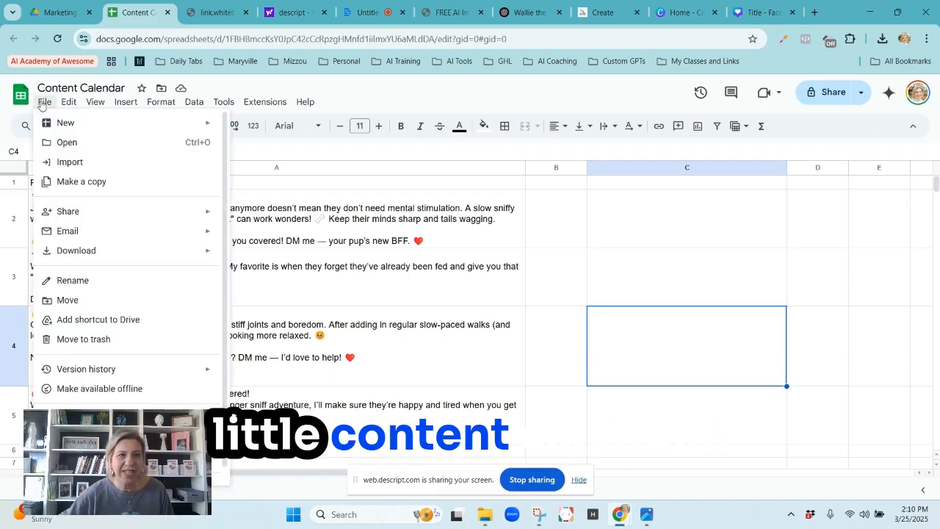
{"action": "mouse_move", "coordinate": [150, 258]}
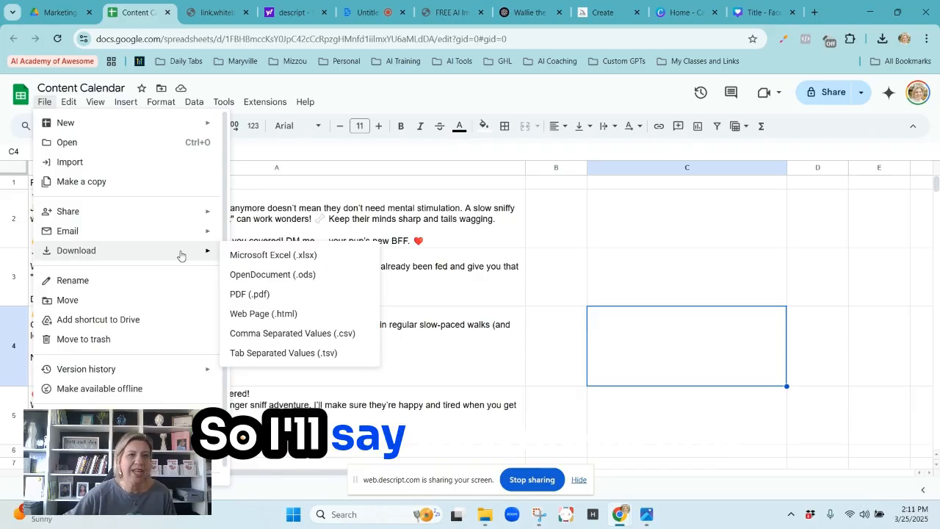
{"action": "left_click", "coordinate": [315, 334]}
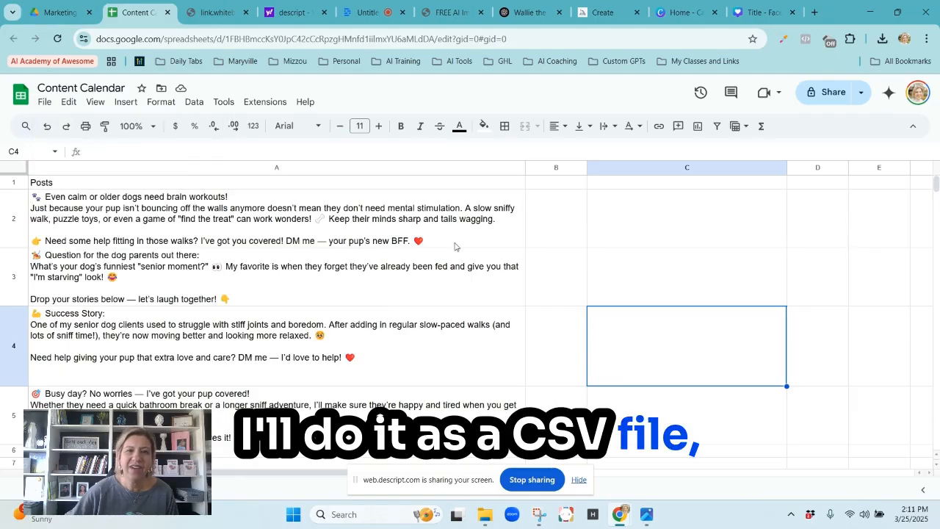
Return to the Canva design, find the Bulk create app and upload the Content Calendar - Sheet1 CSV file as its data.
{"action": "left_click", "coordinate": [762, 12]}
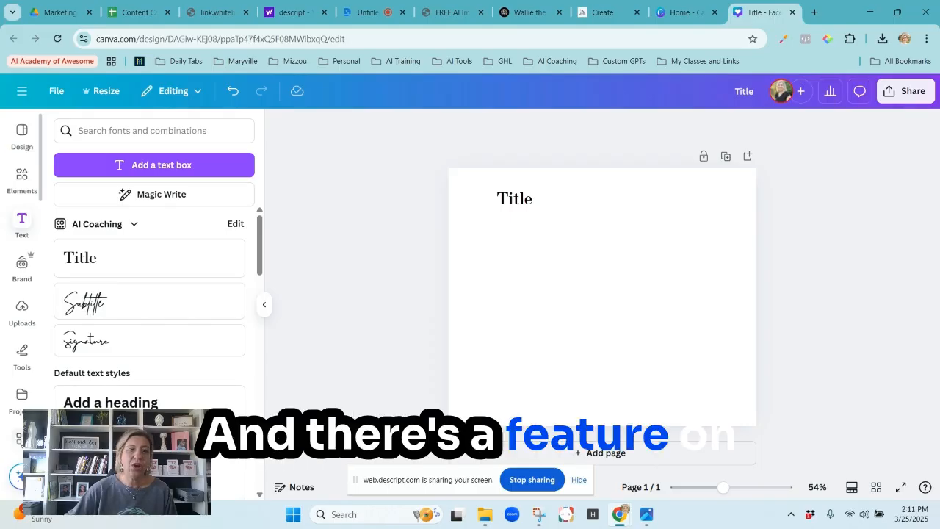
{"action": "left_click", "coordinate": [20, 439]}
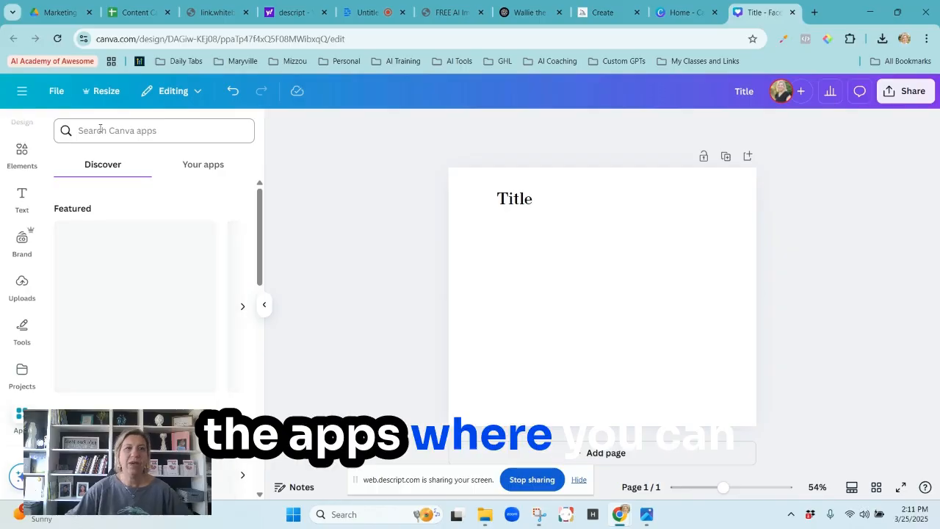
{"action": "left_click", "coordinate": [101, 130]}
{"action": "type", "text": "bulk"}
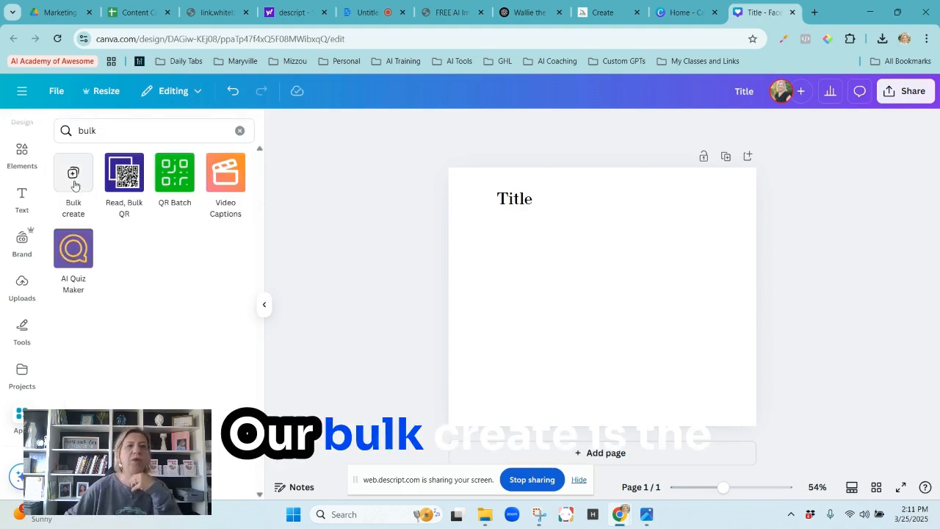
{"action": "left_click", "coordinate": [75, 184]}
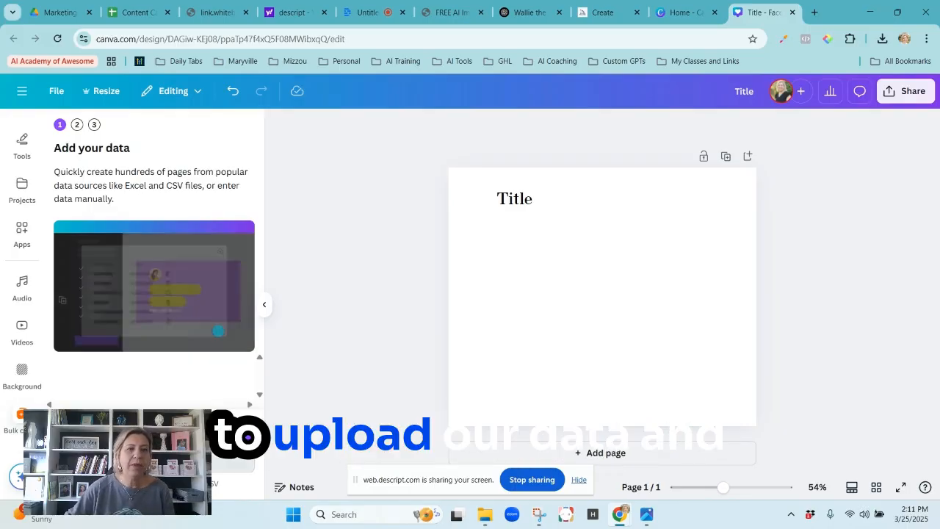
{"action": "left_click", "coordinate": [170, 433]}
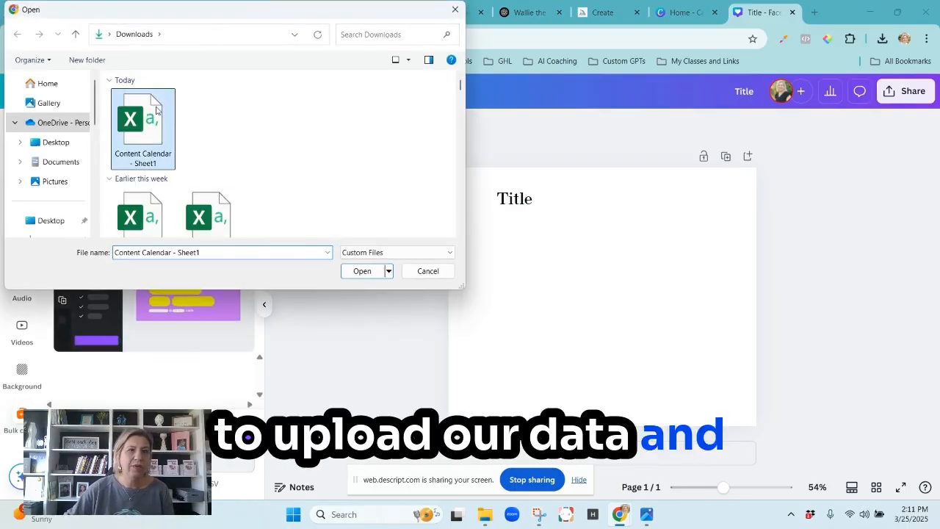
{"action": "left_click", "coordinate": [362, 271]}
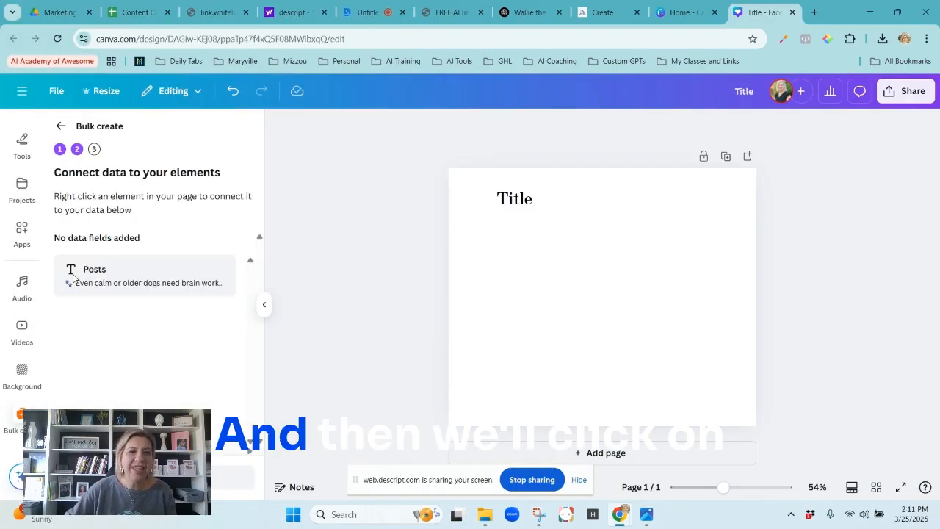
Connect the Title text box to the Posts data field and generate pages from all four posts.
{"action": "left_click", "coordinate": [521, 204]}
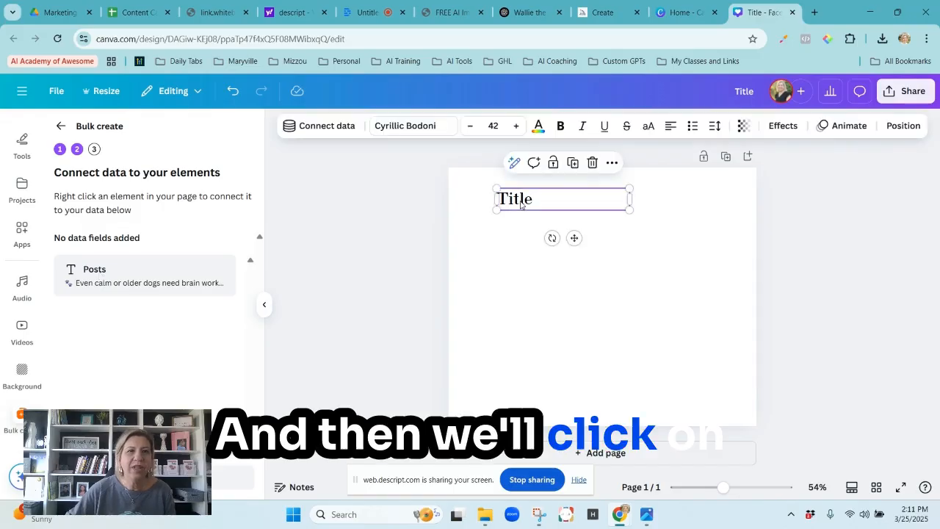
{"action": "double_click", "coordinate": [521, 200]}
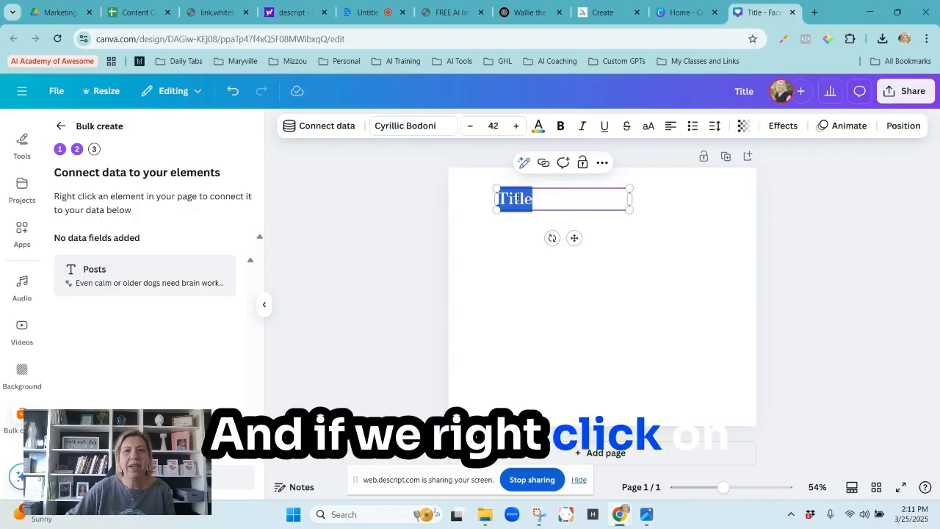
{"action": "right_click", "coordinate": [517, 199]}
{"action": "left_click", "coordinate": [403, 206]}
{"action": "left_click", "coordinate": [516, 200]}
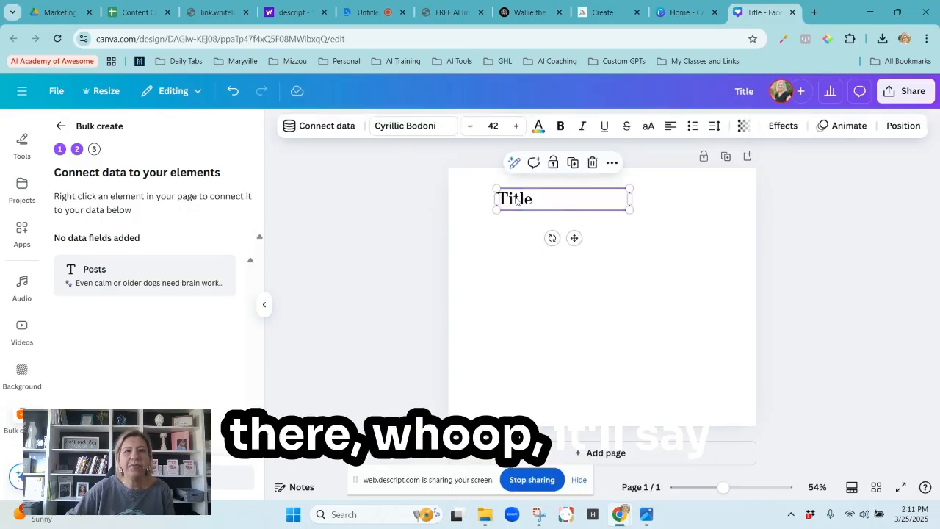
{"action": "right_click", "coordinate": [516, 200]}
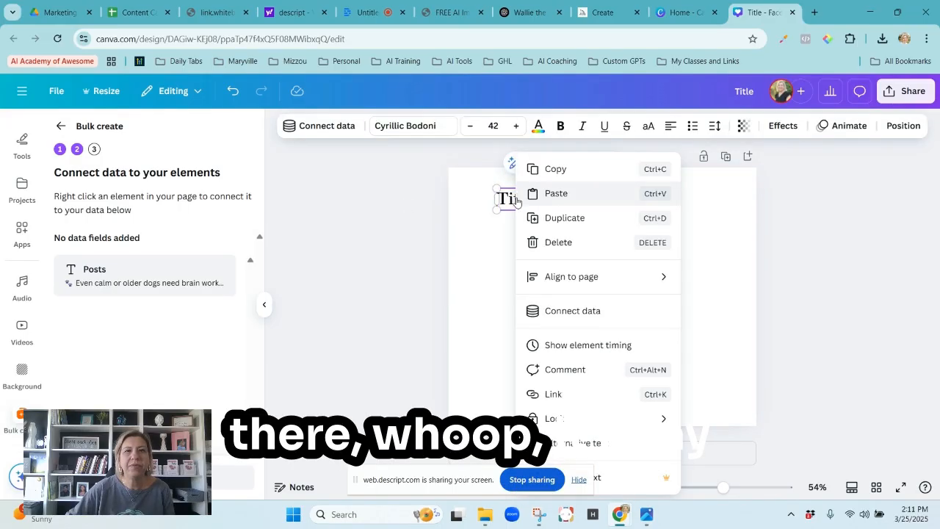
{"action": "left_click", "coordinate": [315, 128]}
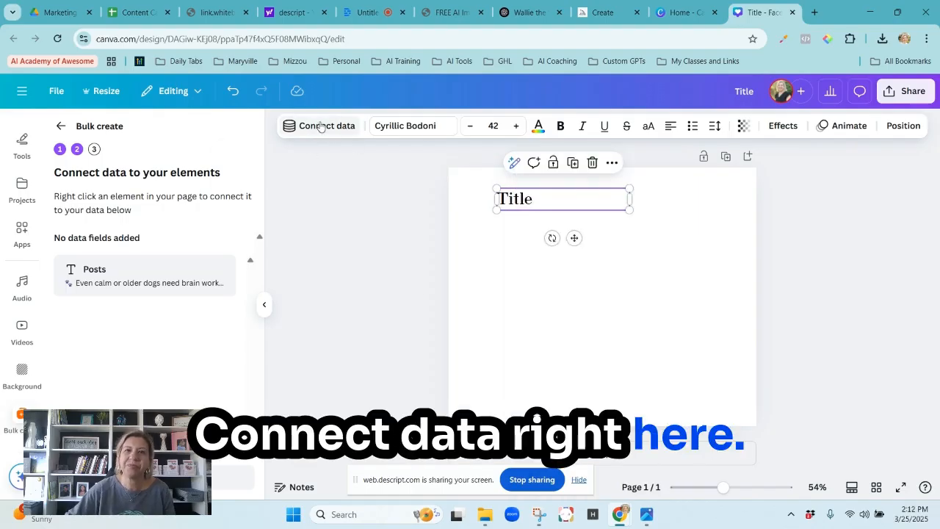
{"action": "left_click", "coordinate": [320, 126]}
{"action": "left_click", "coordinate": [257, 219]}
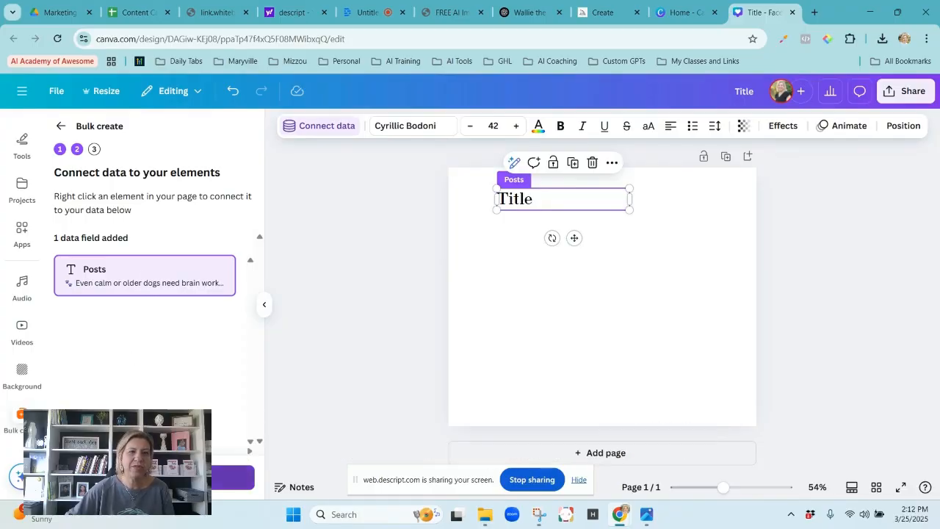
{"action": "left_click", "coordinate": [154, 477]}
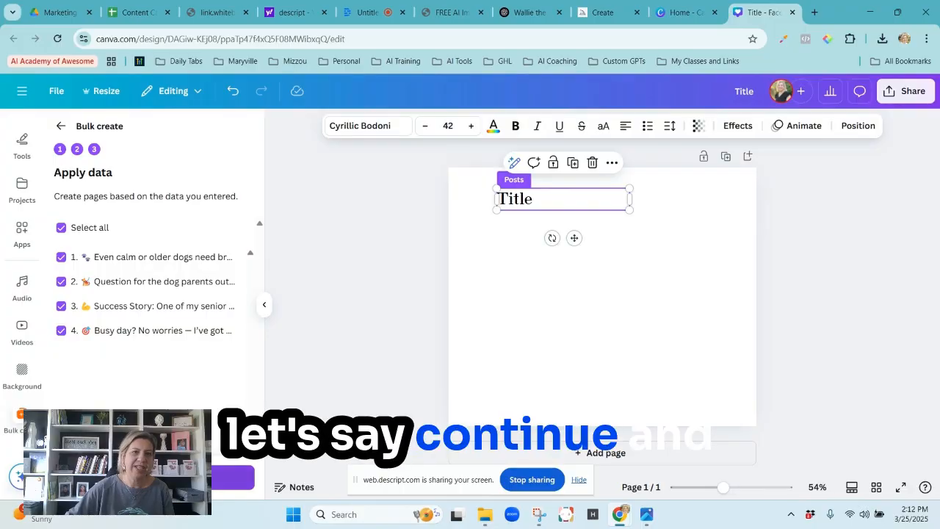
{"action": "left_click", "coordinate": [154, 477]}
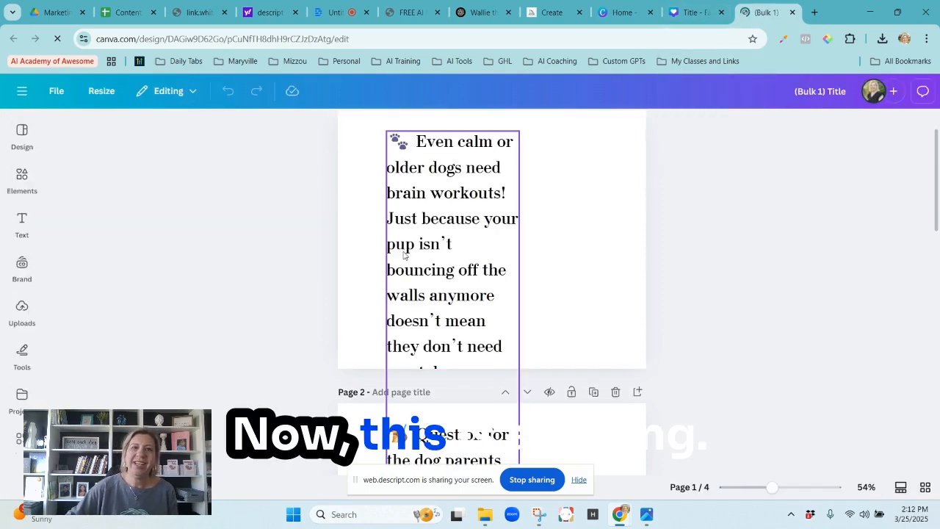
Shorten the page 1 text to end after "mental stimulation." and widen its text box to fit within the page.
{"action": "left_click", "coordinate": [416, 315]}
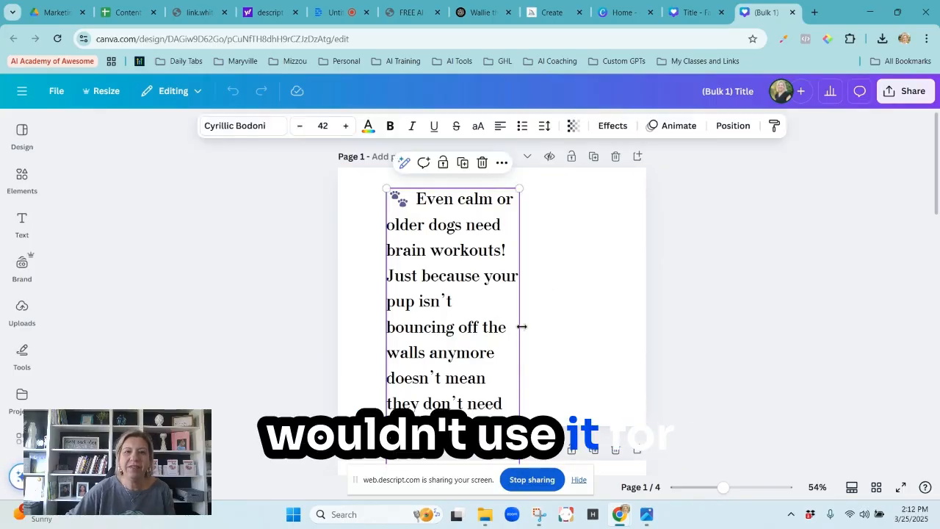
{"action": "left_click", "coordinate": [761, 294]}
{"action": "left_click", "coordinate": [453, 321]}
{"action": "left_click", "coordinate": [495, 311]}
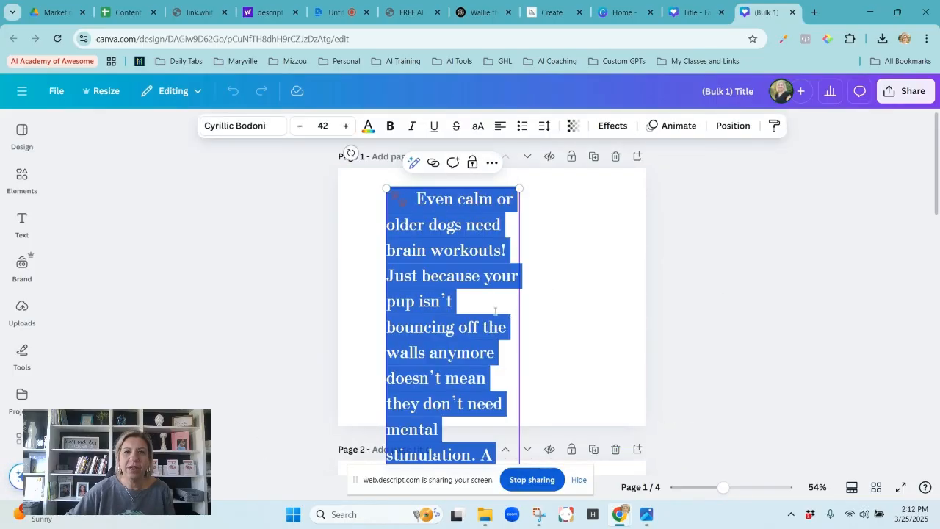
{"action": "left_click_drag", "start_coordinate": [522, 328], "coordinate": [829, 312]}
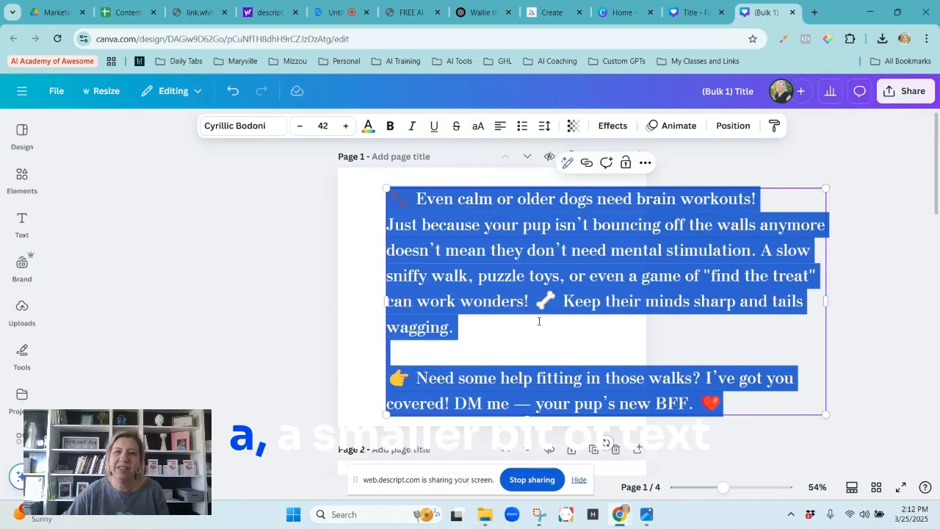
{"action": "left_click_drag", "start_coordinate": [739, 399], "coordinate": [467, 367]}
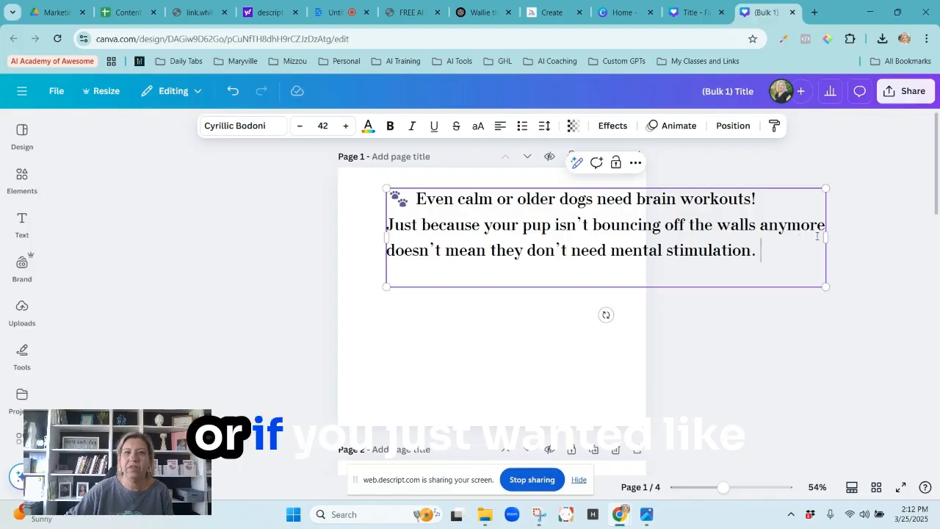
{"action": "left_click_drag", "start_coordinate": [826, 235], "coordinate": [636, 242]}
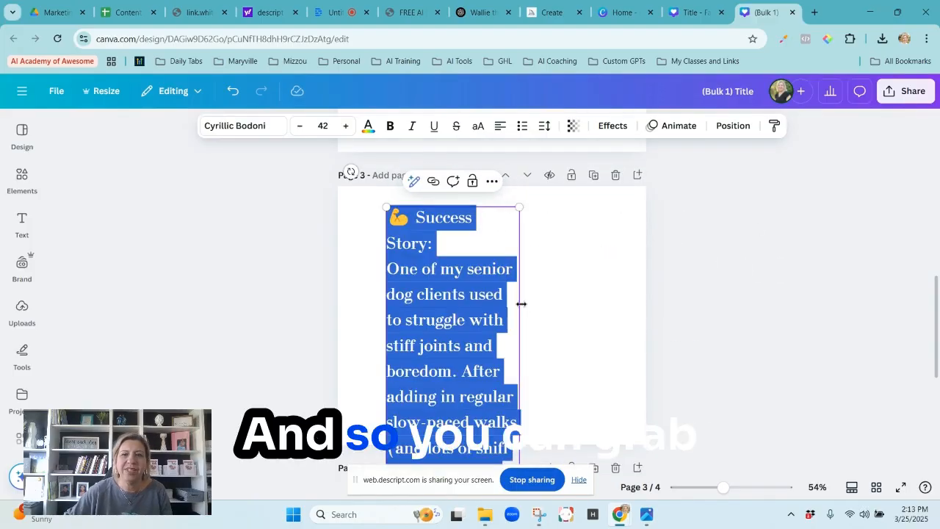
Center the page 1 text block on the page and trim and fit the text boxes on the following pages.
{"action": "left_click_drag", "start_coordinate": [520, 306], "coordinate": [658, 311]}
{"action": "left_click", "coordinate": [660, 310]}
{"action": "left_click_drag", "start_coordinate": [517, 350], "coordinate": [488, 342]}
{"action": "double_click", "coordinate": [390, 395]}
{"action": "left_click", "coordinate": [373, 391]}
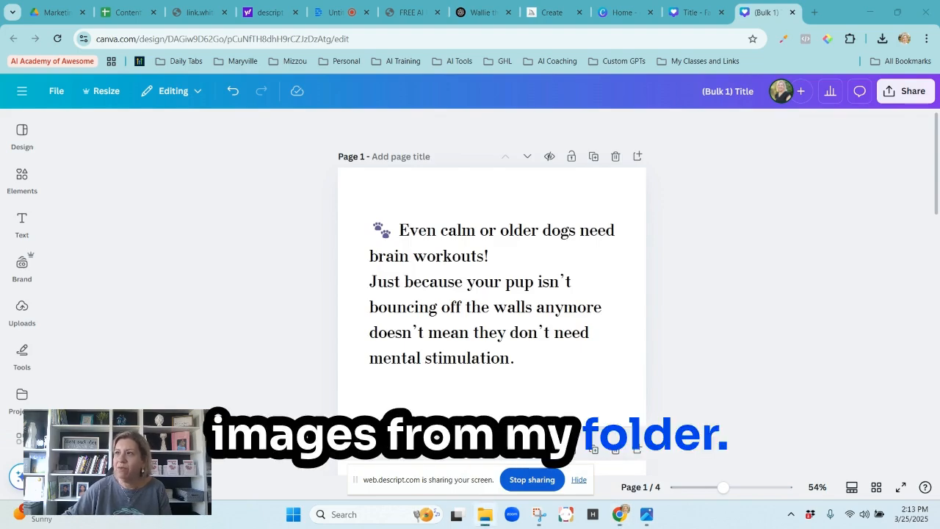
Place the downloaded dog images from the folder onto the pages, one per page, and enlarge them to cover the pages.
{"action": "left_click_drag", "start_coordinate": [939, 220], "coordinate": [517, 283]}
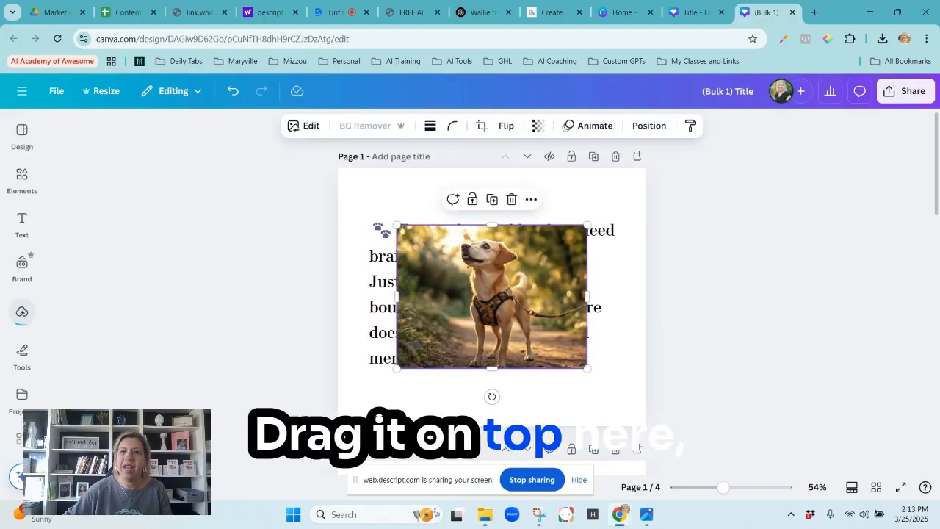
{"action": "scroll", "coordinate": [771, 260], "scroll_direction": "down", "scroll_amount": 3}
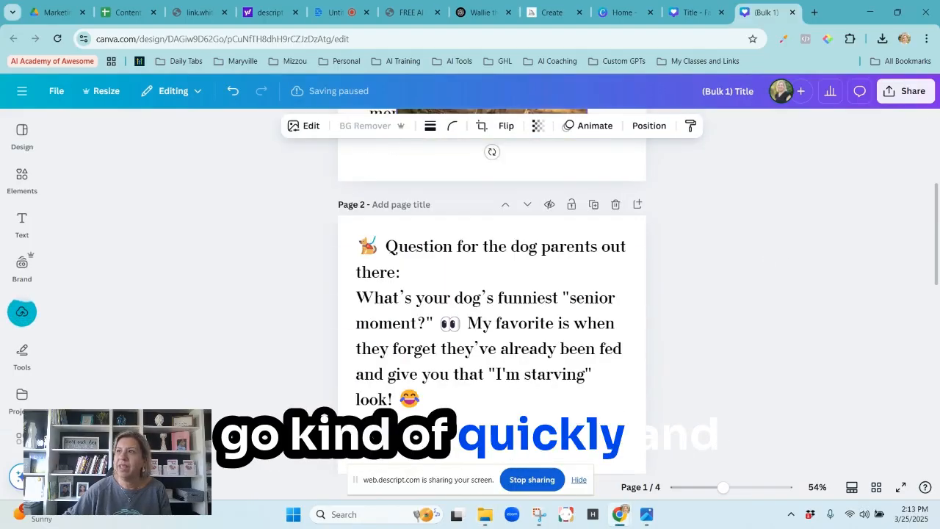
{"action": "left_click_drag", "start_coordinate": [939, 293], "coordinate": [518, 323]}
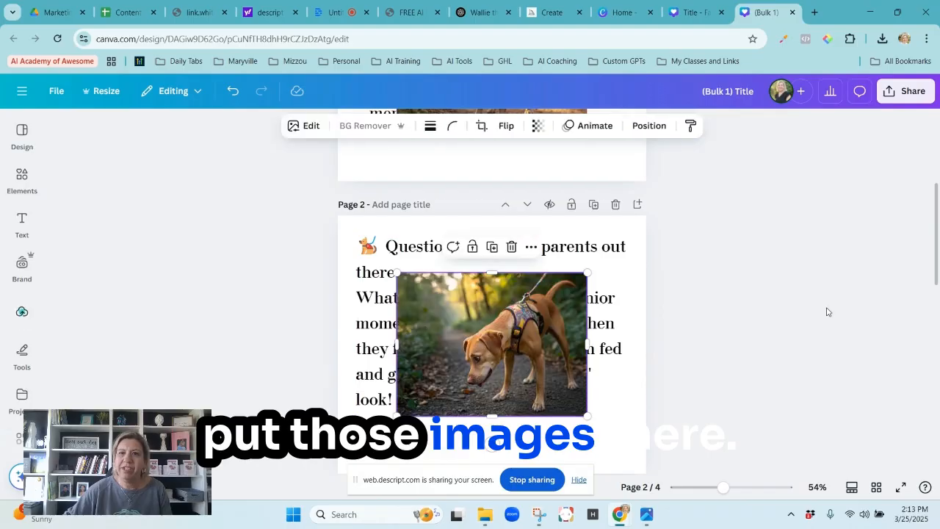
{"action": "scroll", "coordinate": [824, 310], "scroll_direction": "down", "scroll_amount": 3}
{"action": "scroll", "coordinate": [835, 305], "scroll_direction": "down", "scroll_amount": 1}
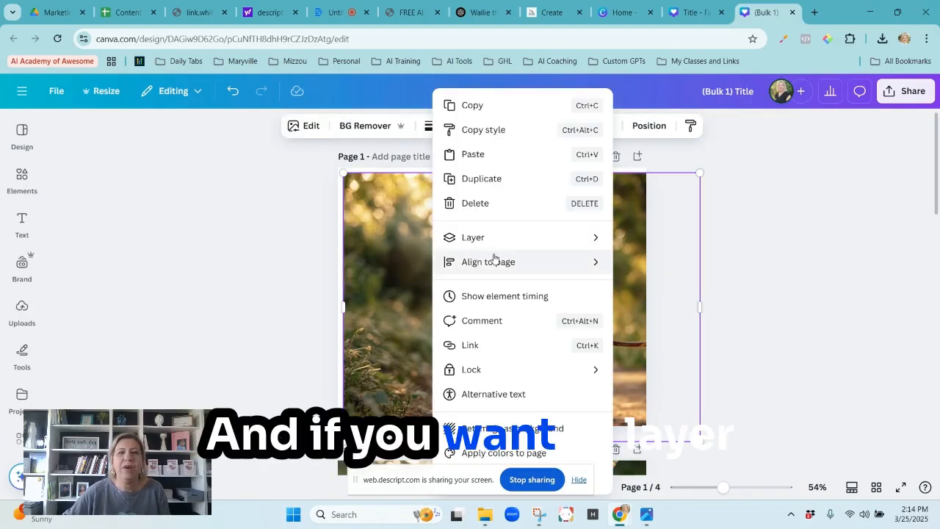
Send the page 1 dog image behind the text and change that text's color to white.
{"action": "mouse_move", "coordinate": [496, 240]}
{"action": "left_click", "coordinate": [654, 313]}
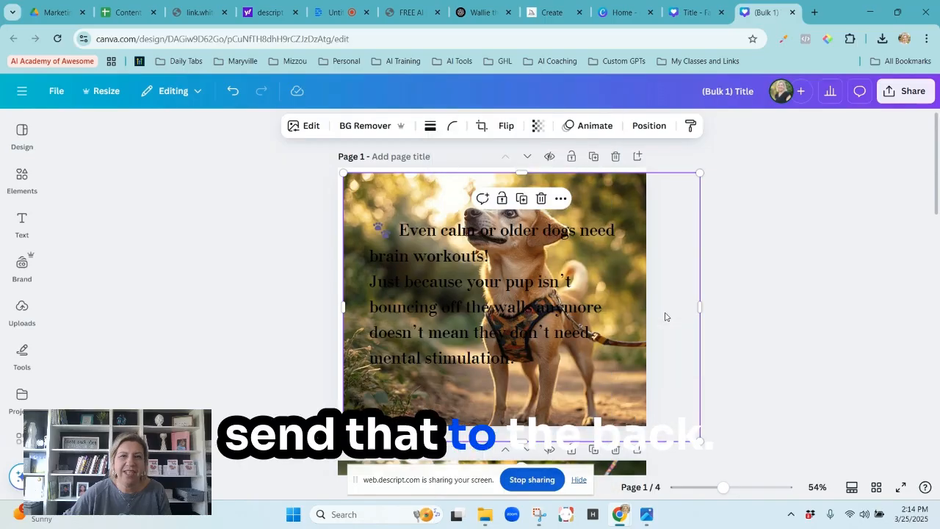
{"action": "left_click", "coordinate": [539, 294]}
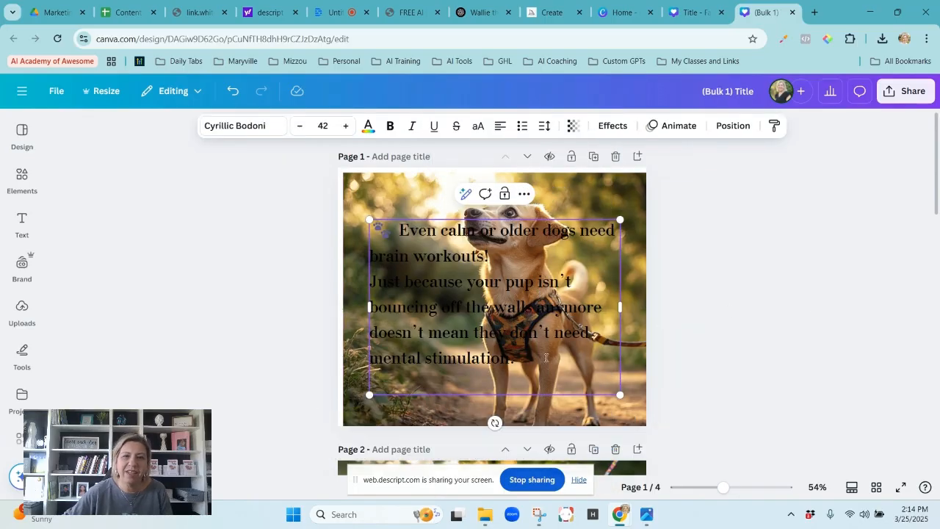
{"action": "left_click_drag", "start_coordinate": [545, 357], "coordinate": [371, 226]}
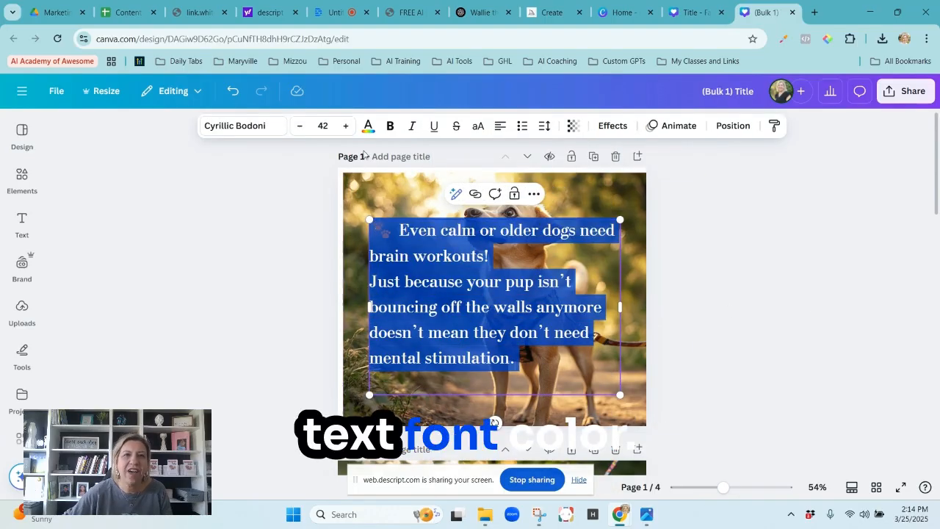
{"action": "left_click", "coordinate": [369, 126]}
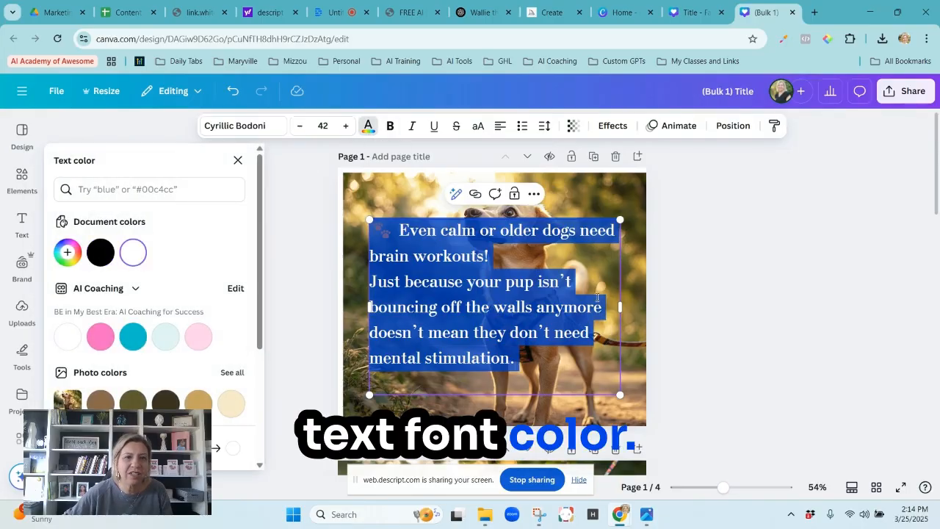
Send the dog images on pages 2 and 3 behind their text and make the text on both pages white.
{"action": "scroll", "coordinate": [428, 284], "scroll_direction": "down", "scroll_amount": 3}
{"action": "left_click", "coordinate": [381, 268]}
{"action": "right_click", "coordinate": [380, 268]}
{"action": "mouse_move", "coordinate": [539, 243]}
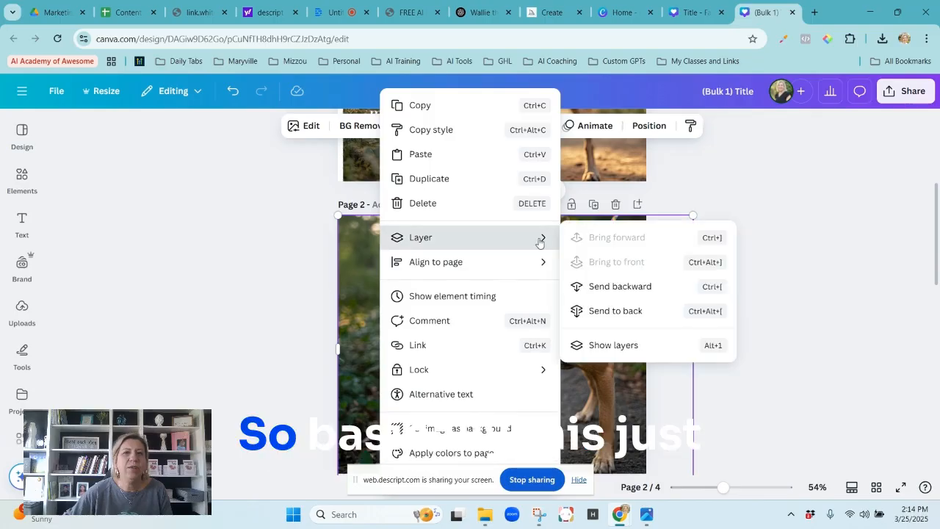
{"action": "left_click", "coordinate": [625, 314]}
{"action": "left_click", "coordinate": [537, 366]}
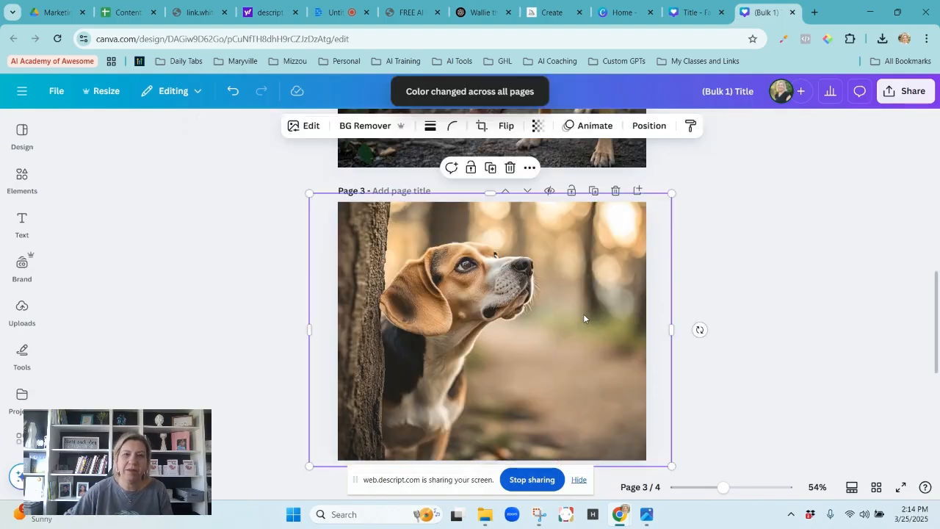
{"action": "right_click", "coordinate": [583, 314]}
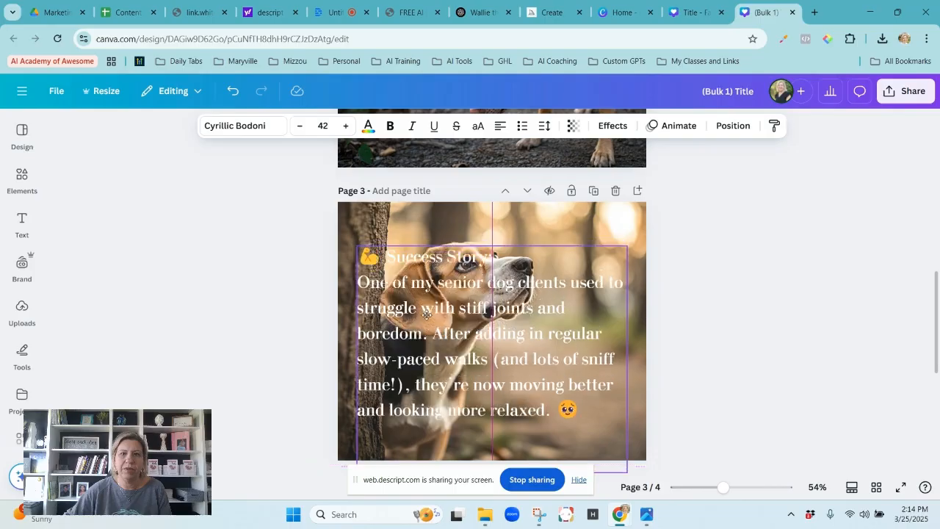
{"action": "left_click_drag", "start_coordinate": [437, 311], "coordinate": [430, 343]}
{"action": "left_click", "coordinate": [684, 308]}
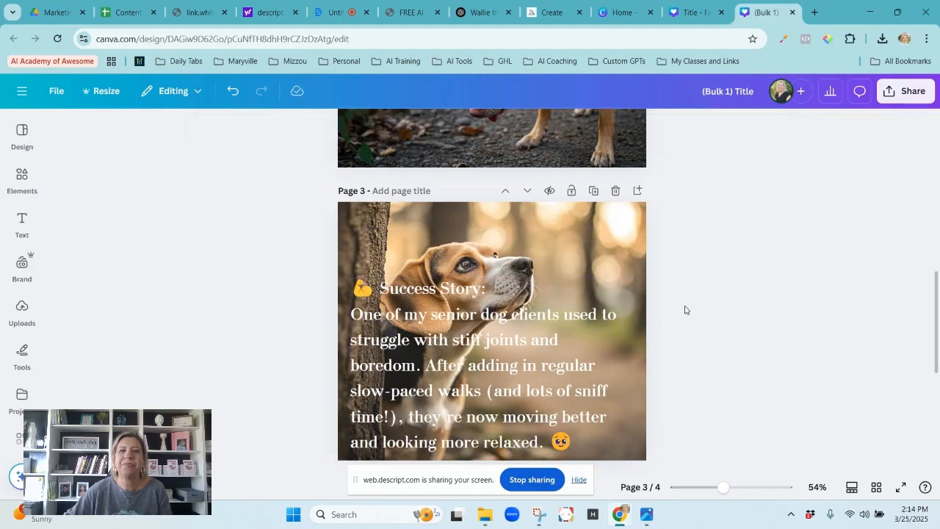
Send the dog image on page 4 to the back so it sits behind the text.
{"action": "scroll", "coordinate": [786, 248], "scroll_direction": "down", "scroll_amount": 4}
{"action": "scroll", "coordinate": [492, 378], "scroll_direction": "down", "scroll_amount": 2}
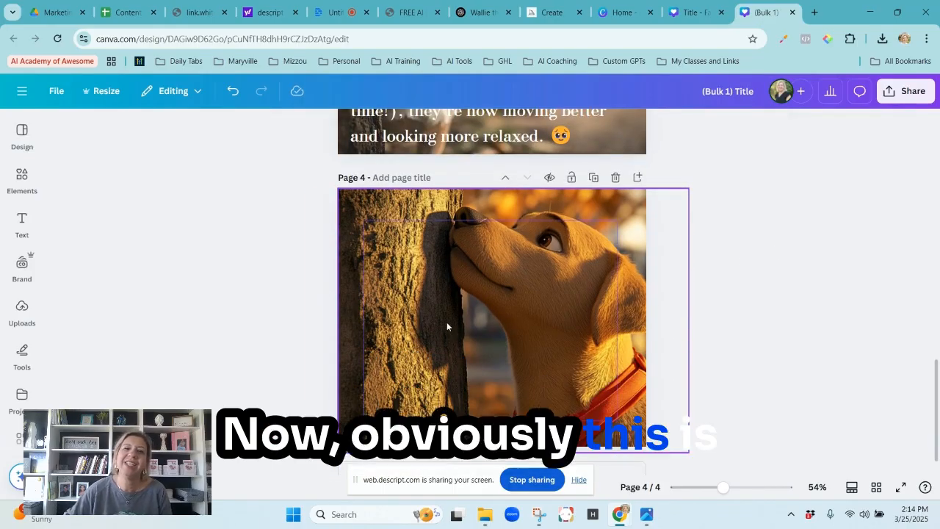
{"action": "left_click", "coordinate": [446, 322]}
{"action": "right_click", "coordinate": [422, 285]}
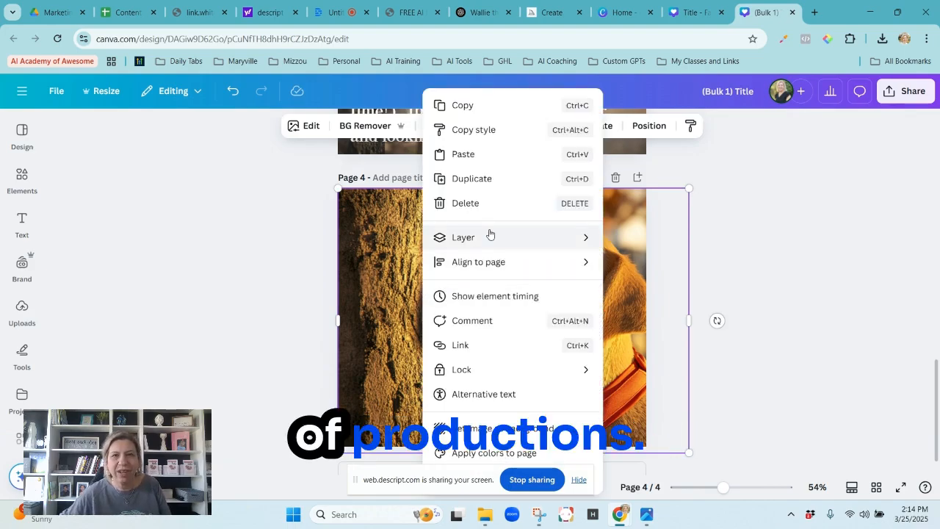
{"action": "mouse_move", "coordinate": [492, 236]}
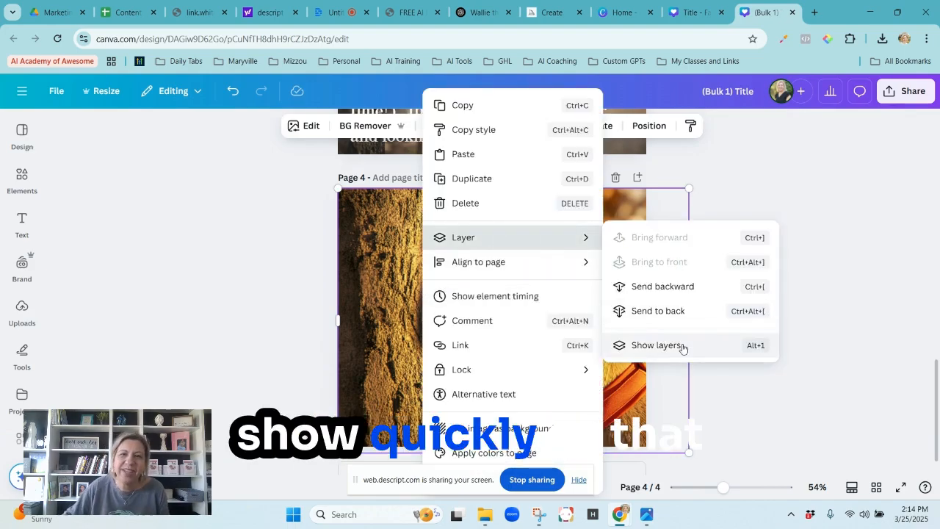
{"action": "left_click", "coordinate": [665, 312]}
{"action": "left_click", "coordinate": [485, 345]}
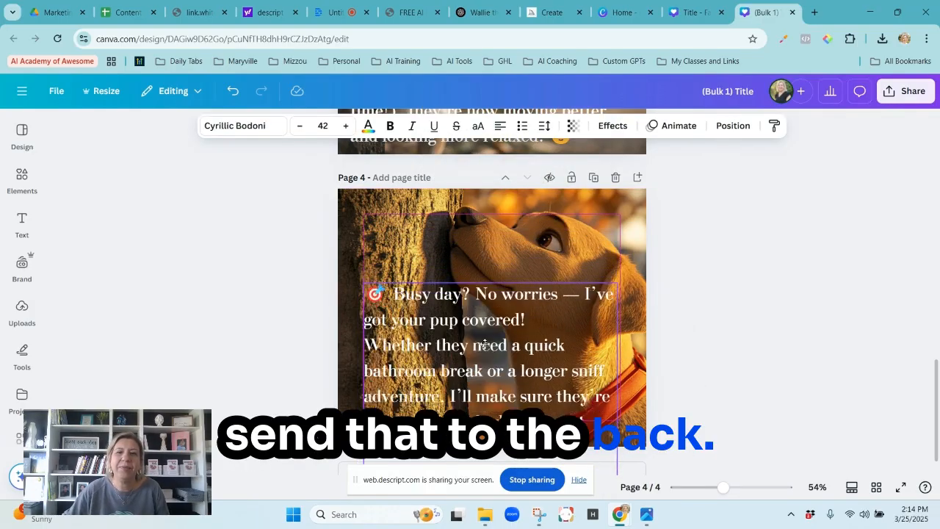
{"action": "left_click", "coordinate": [854, 300]}
Move the text block on page 1 up slightly and delete that page's dog image.
{"action": "scroll", "coordinate": [854, 301], "scroll_direction": "up", "scroll_amount": 10}
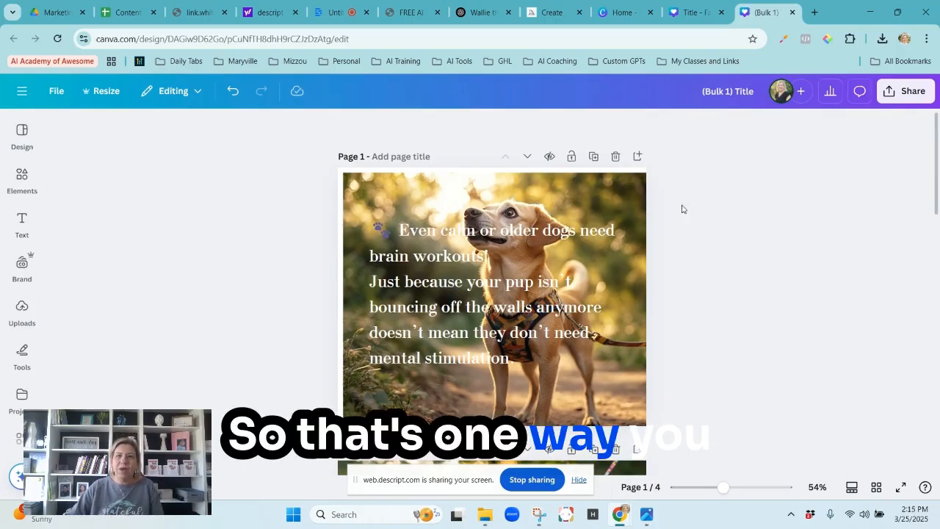
{"action": "left_click_drag", "start_coordinate": [539, 197], "coordinate": [599, 197]}
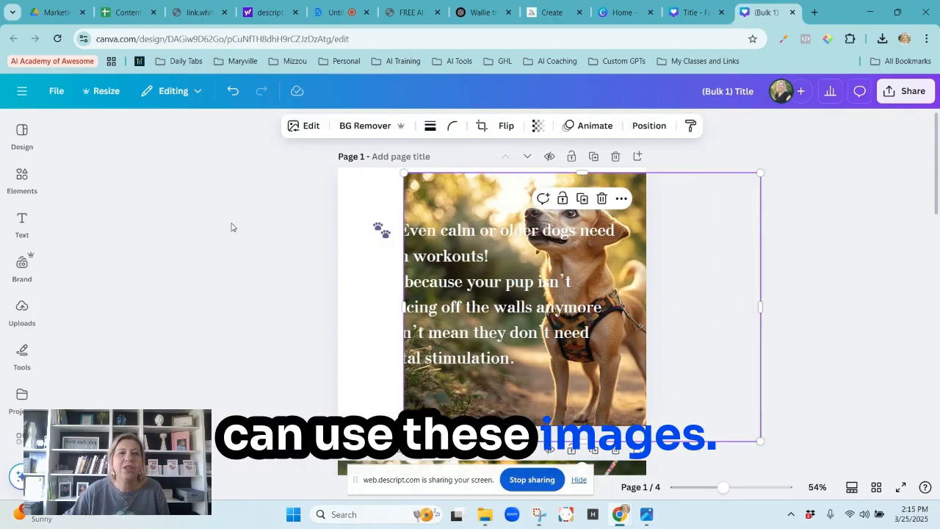
{"action": "left_click_drag", "start_coordinate": [457, 263], "coordinate": [326, 262]}
{"action": "left_click_drag", "start_coordinate": [222, 273], "coordinate": [467, 227]}
{"action": "left_click", "coordinate": [632, 308]}
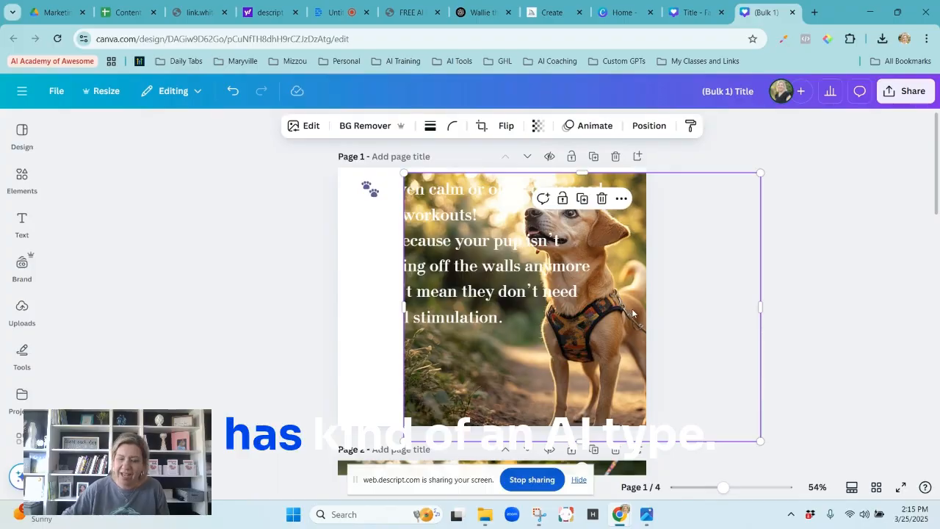
{"action": "key", "text": "Delete"}
Open the AI image generator from the elements library to create a new image.
{"action": "left_click", "coordinate": [27, 308]}
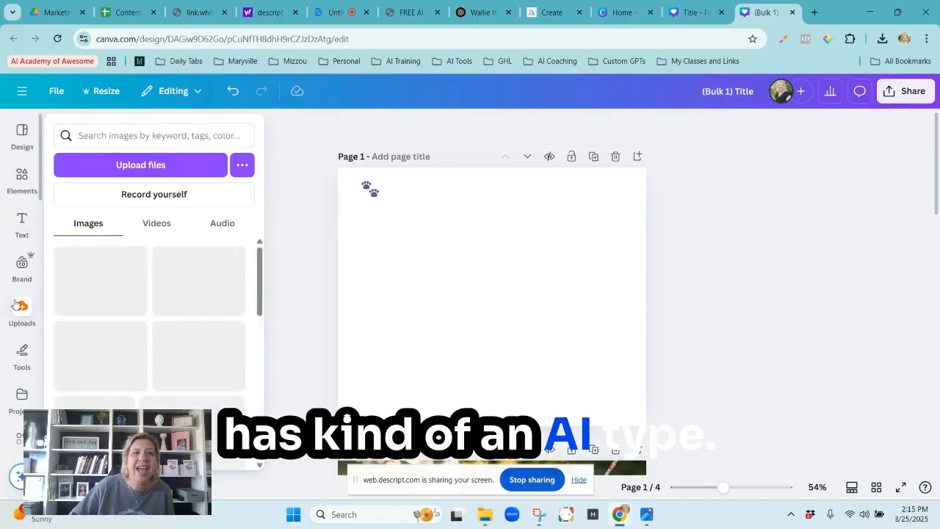
{"action": "left_click", "coordinate": [10, 271]}
{"action": "left_click", "coordinate": [21, 179]}
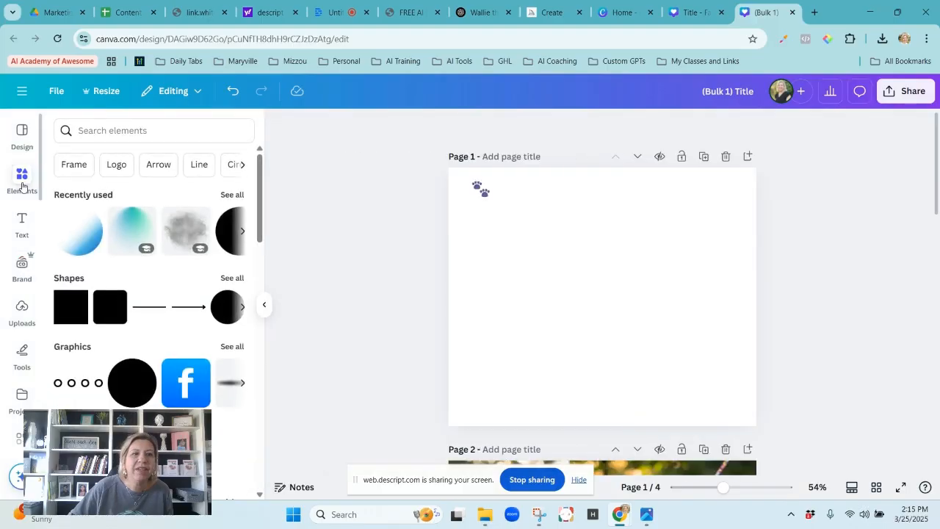
{"action": "scroll", "coordinate": [85, 405], "scroll_direction": "down", "scroll_amount": 2}
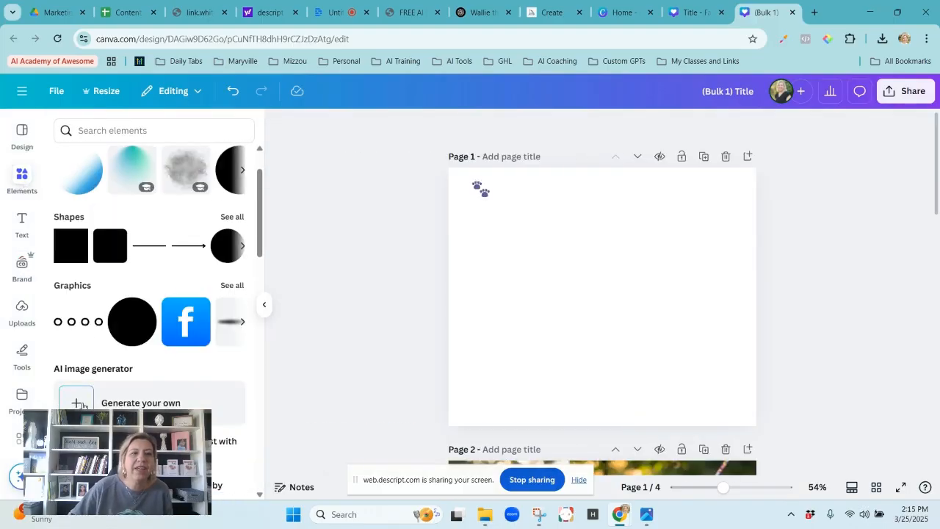
{"action": "left_click", "coordinate": [83, 404]}
Generate images in Magic Media from the prompt "dog sniffing a tree".
{"action": "left_click", "coordinate": [101, 221]}
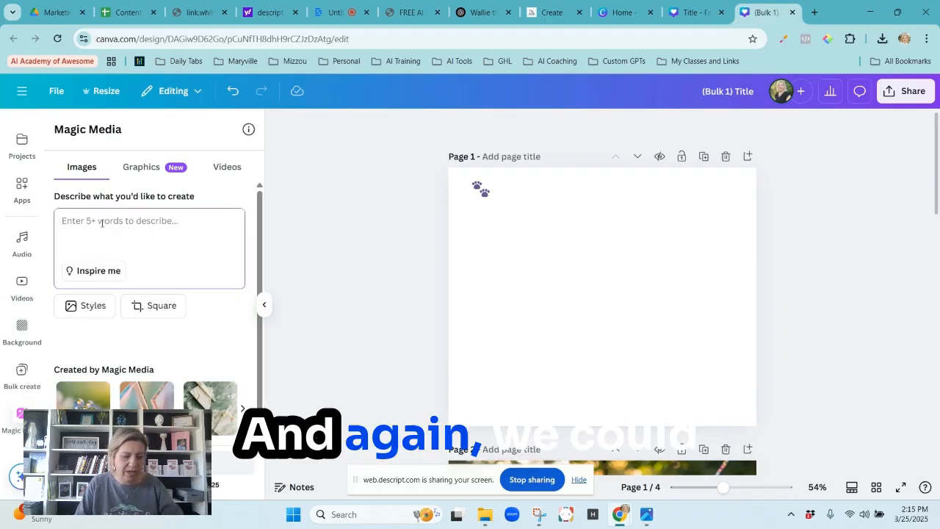
{"action": "type", "text": "dog walki"}
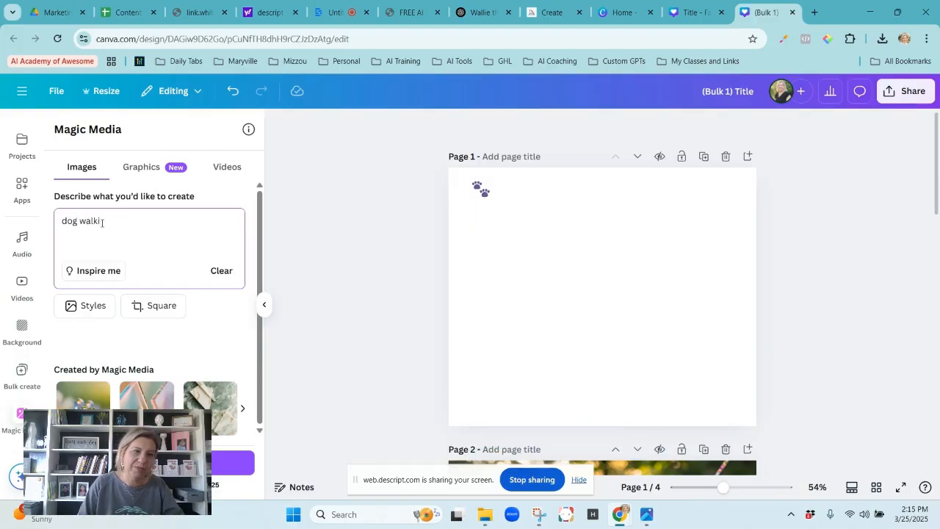
{"action": "key", "text": "BackSpace"}
{"action": "key", "text": "BackSpace"}
{"action": "key", "text": "BackSpace"}
{"action": "type", "text": "sniffing"}
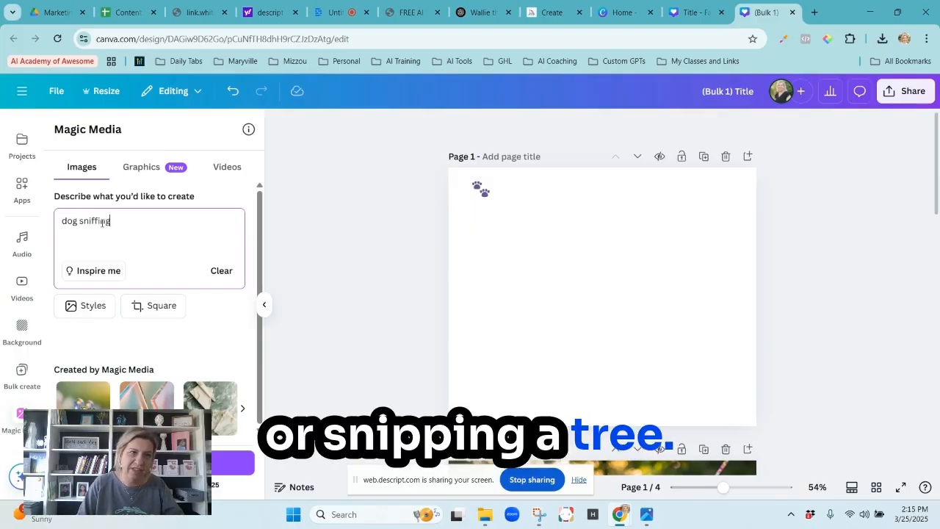
{"action": "key", "text": "Return"}
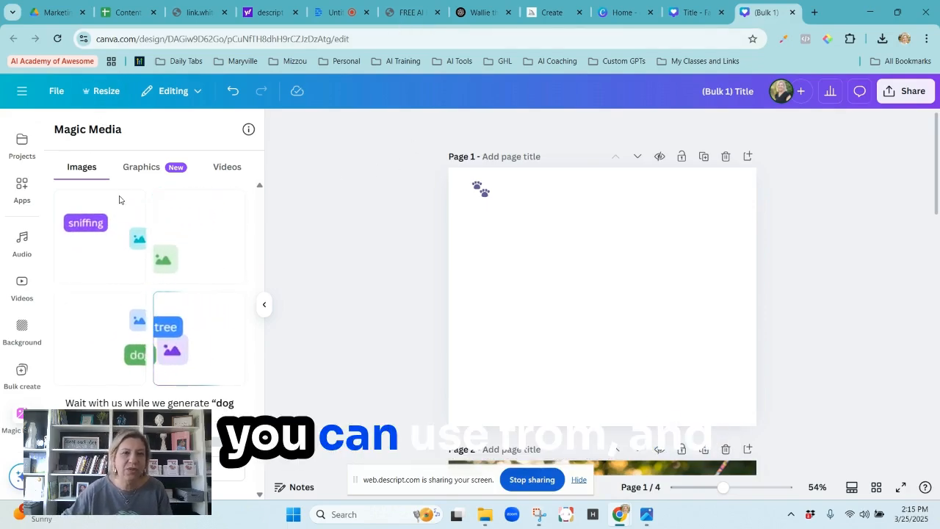
Place the generated photo of the dog sitting beside the tree on page 1, enlarge it to cover the page, and send it behind the text.
{"action": "left_click_drag", "start_coordinate": [156, 335], "coordinate": [586, 263]}
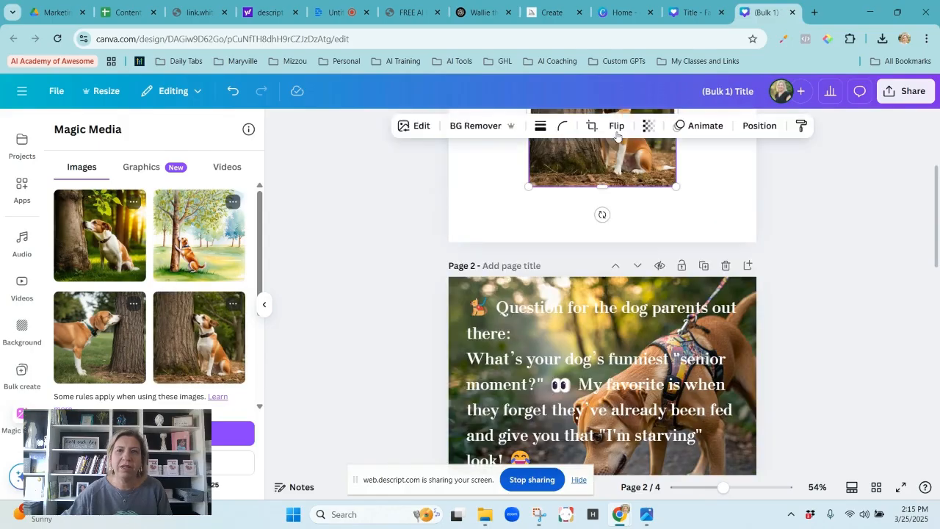
{"action": "scroll", "coordinate": [820, 256], "scroll_direction": "up", "scroll_amount": 3}
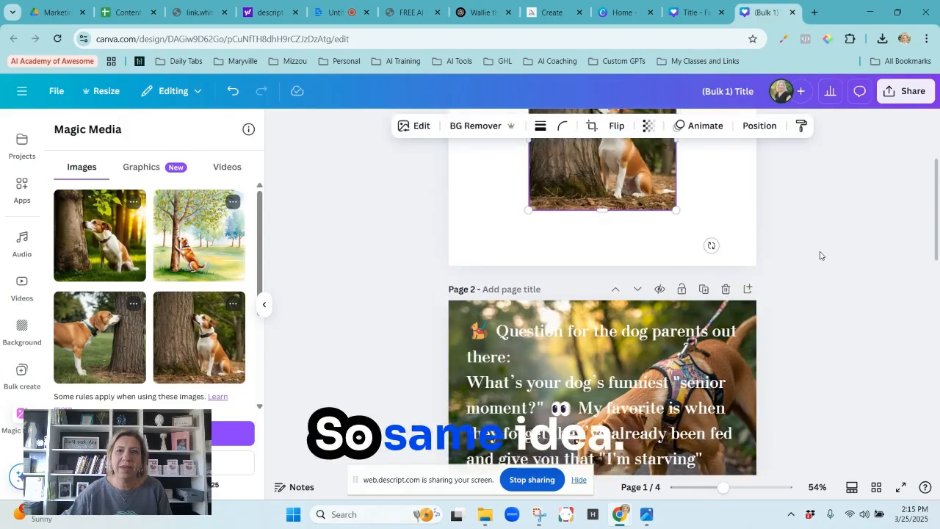
{"action": "left_click_drag", "start_coordinate": [590, 300], "coordinate": [480, 215]}
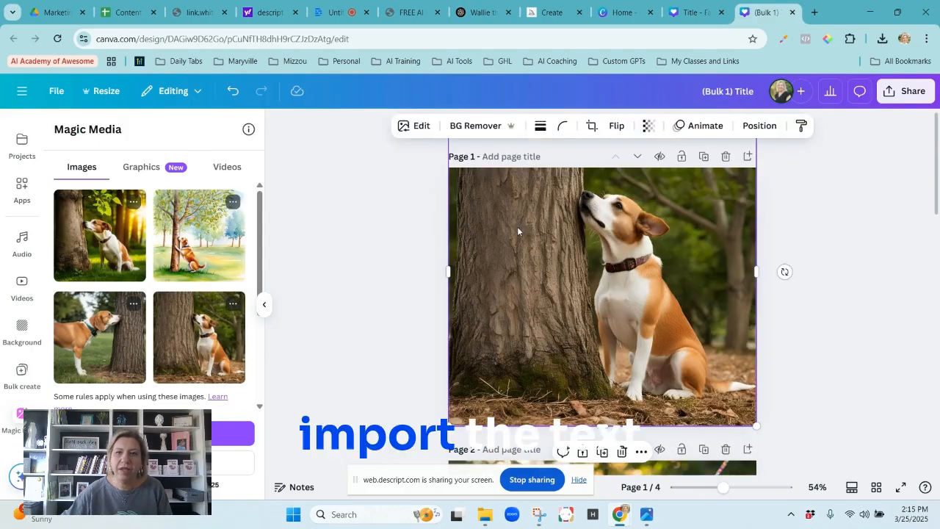
{"action": "right_click", "coordinate": [517, 226]}
{"action": "mouse_move", "coordinate": [643, 243]}
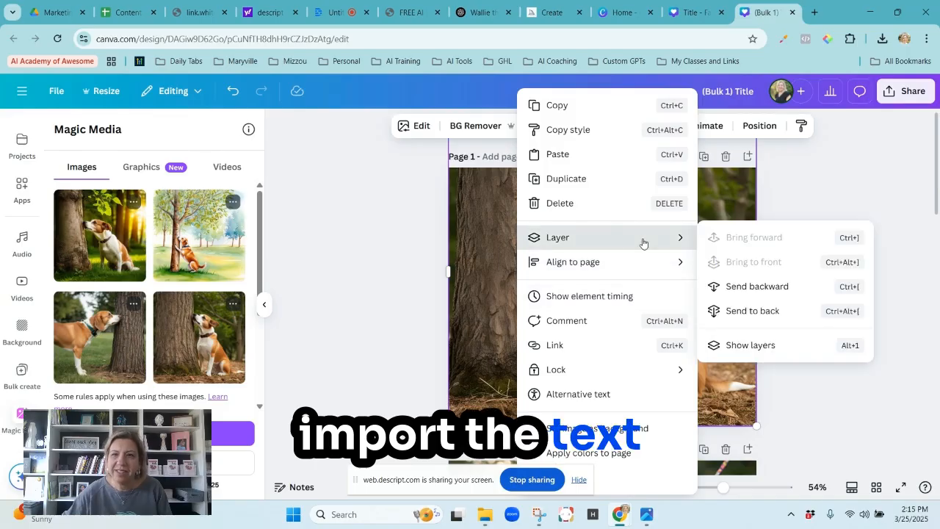
{"action": "left_click", "coordinate": [752, 310]}
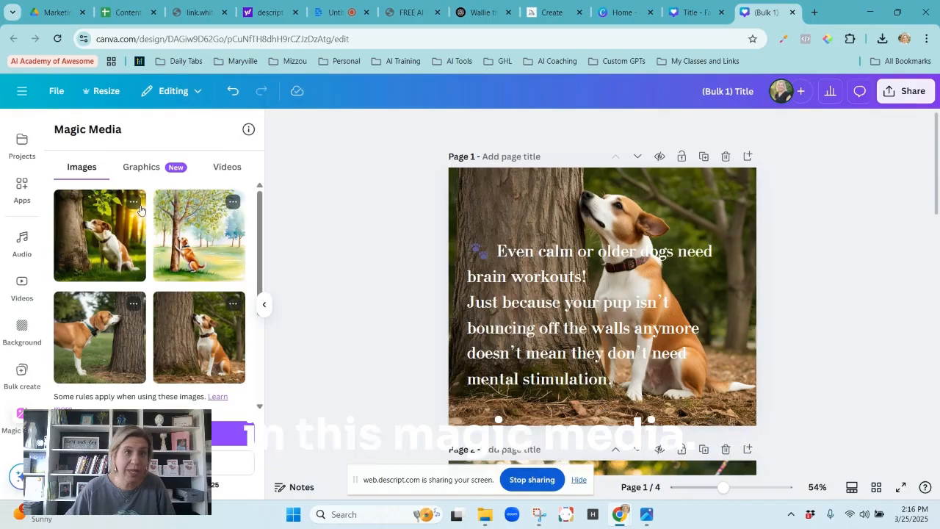
Look at Magic Media's graphics generation options and return to the image prompt and its style settings.
{"action": "left_click", "coordinate": [143, 166]}
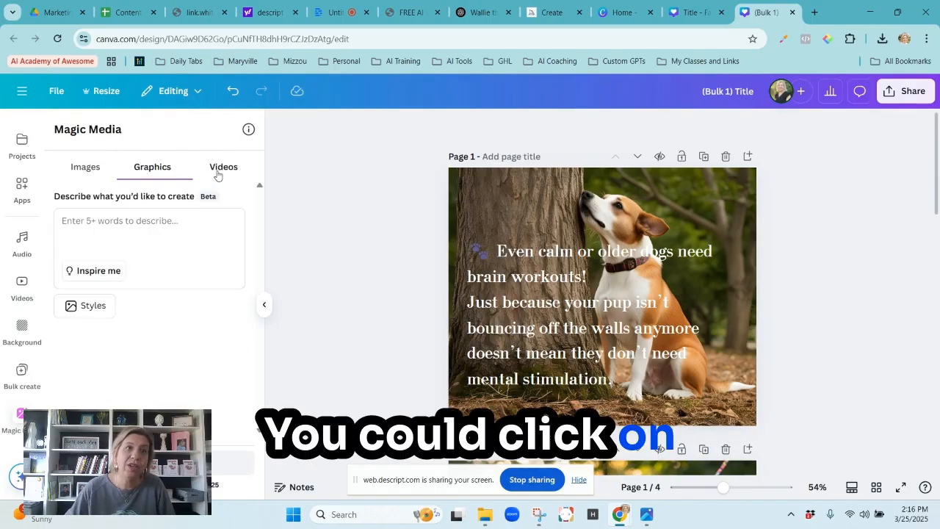
{"action": "left_click", "coordinate": [85, 165]}
{"action": "scroll", "coordinate": [179, 351], "scroll_direction": "down", "scroll_amount": 3}
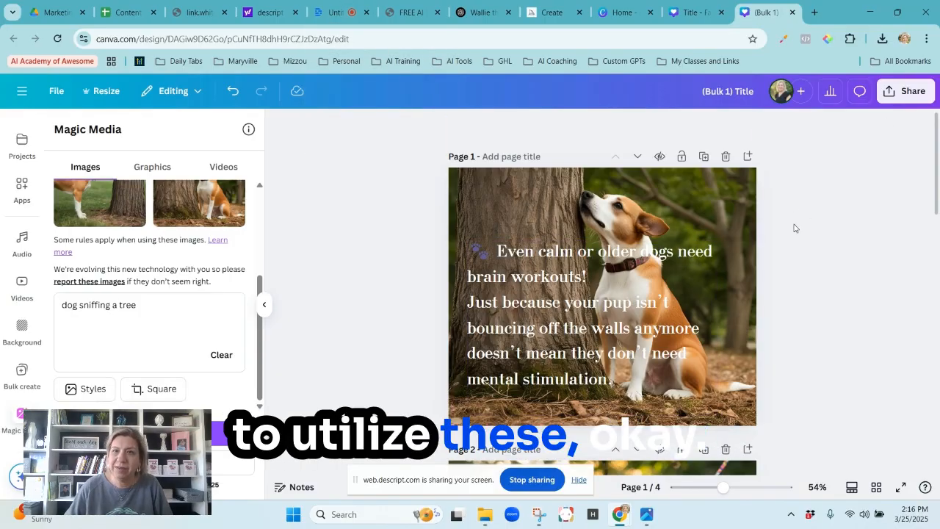
Download pages 1-4 of the design as PNG files.
{"action": "scroll", "coordinate": [793, 228], "scroll_direction": "down", "scroll_amount": 10}
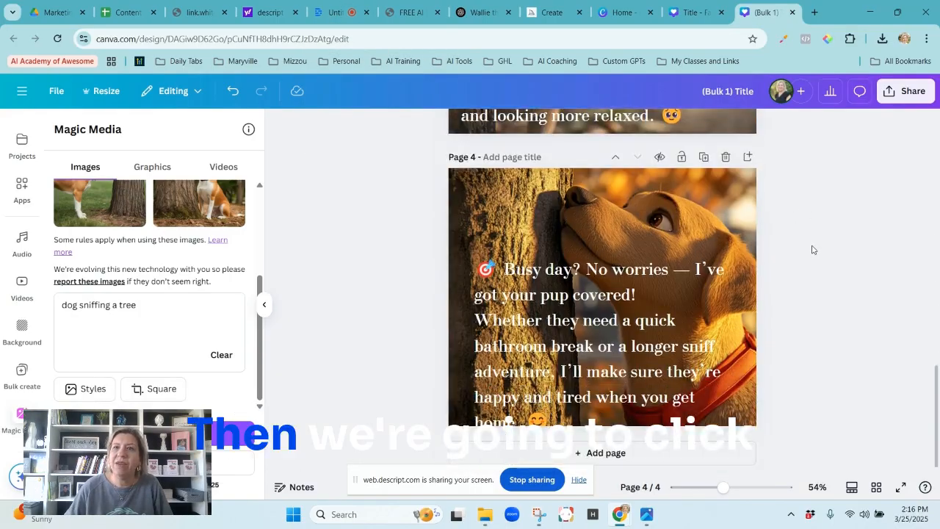
{"action": "left_click", "coordinate": [907, 91]}
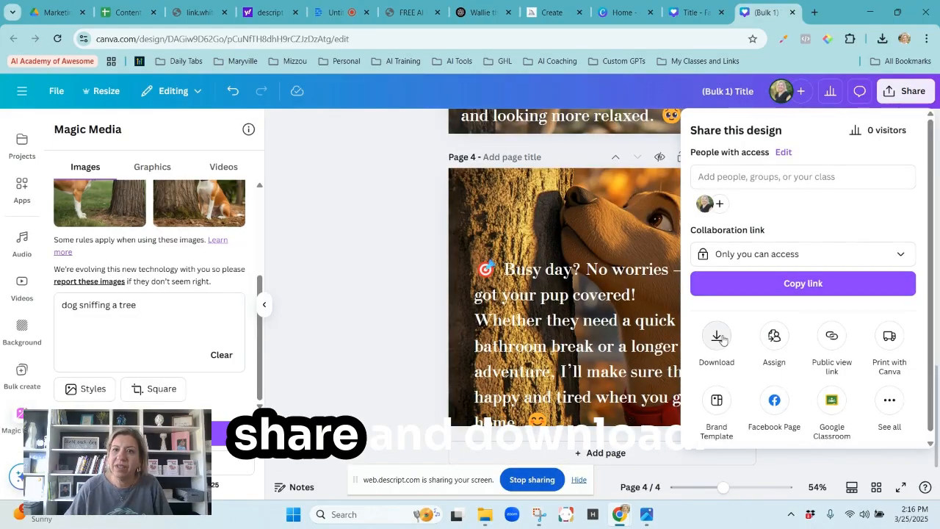
{"action": "left_click", "coordinate": [717, 336]}
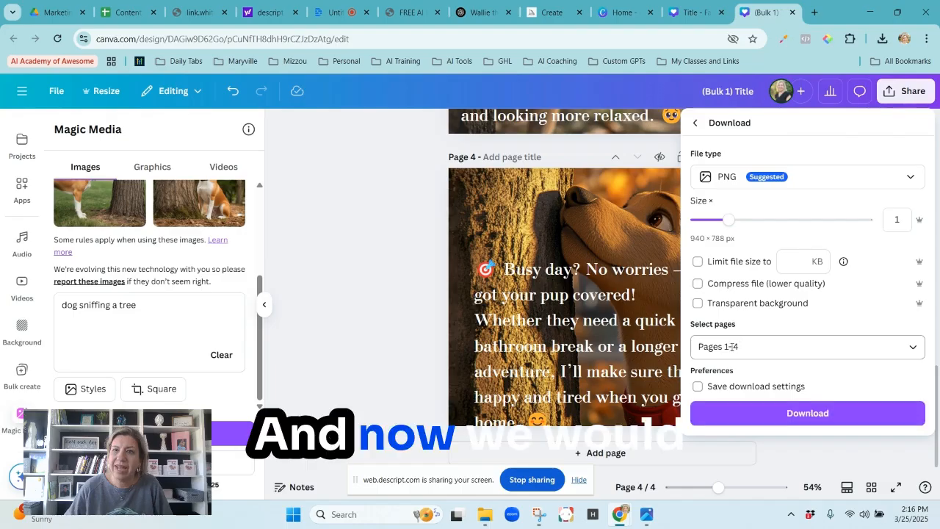
{"action": "left_click", "coordinate": [747, 414]}
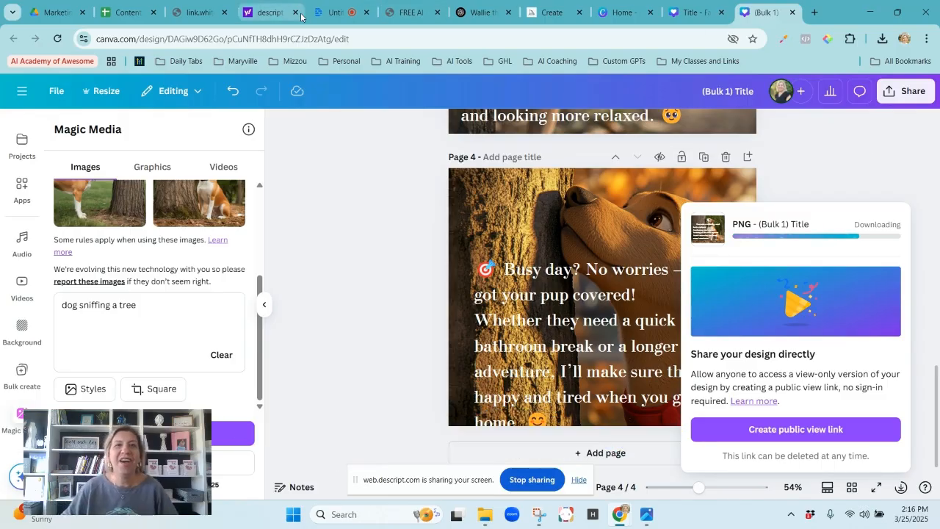
{"action": "left_click", "coordinate": [330, 13]}
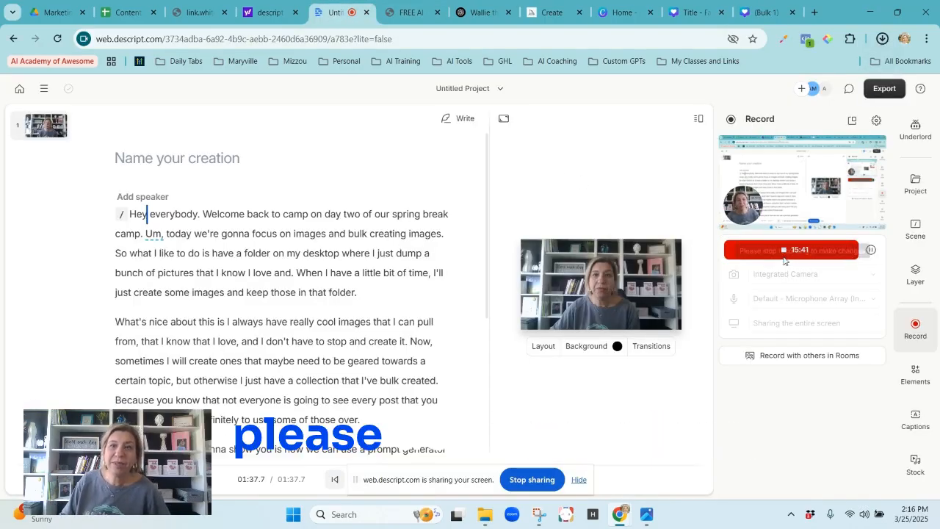